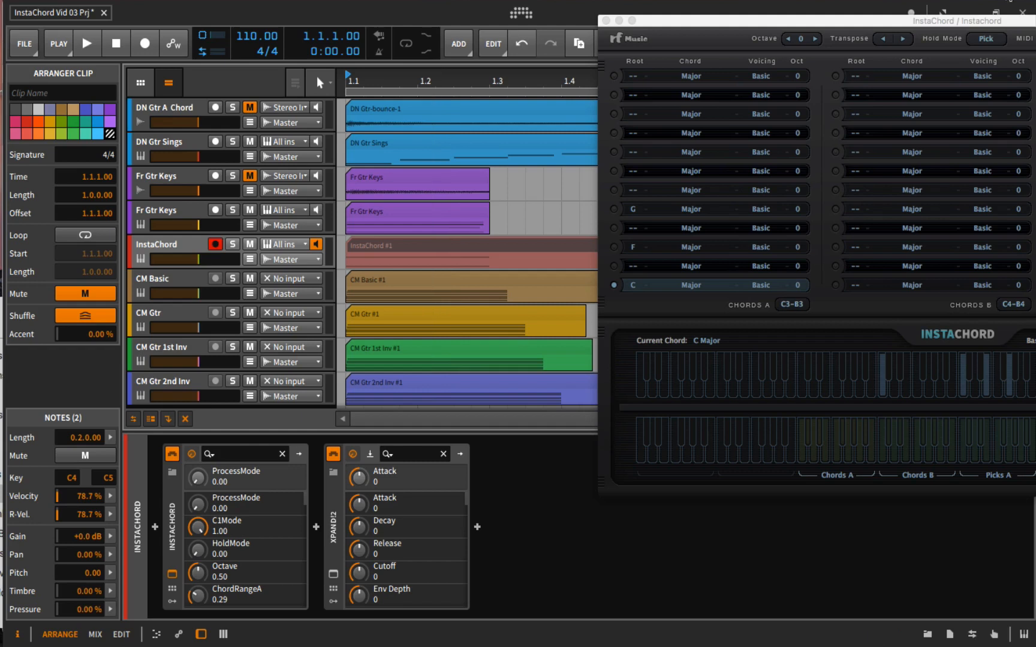
# Move the InstaChord plug-in window to bring its picks and action columns into view beside the track list.
pyautogui.click(759, 59)
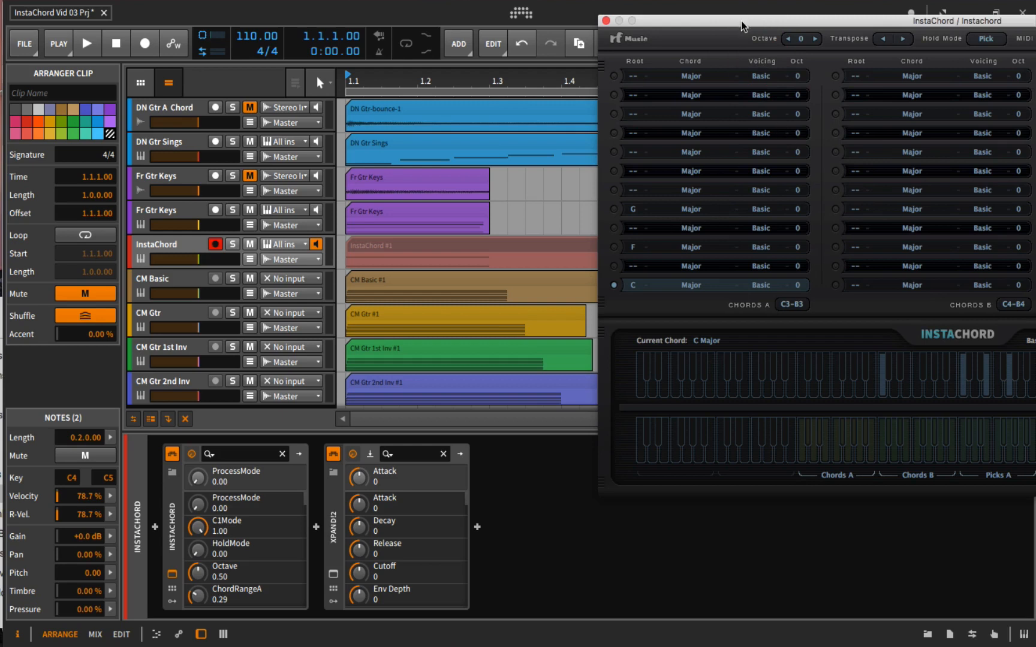
pyautogui.moveTo(742, 21); pyautogui.dragTo(622, 21)
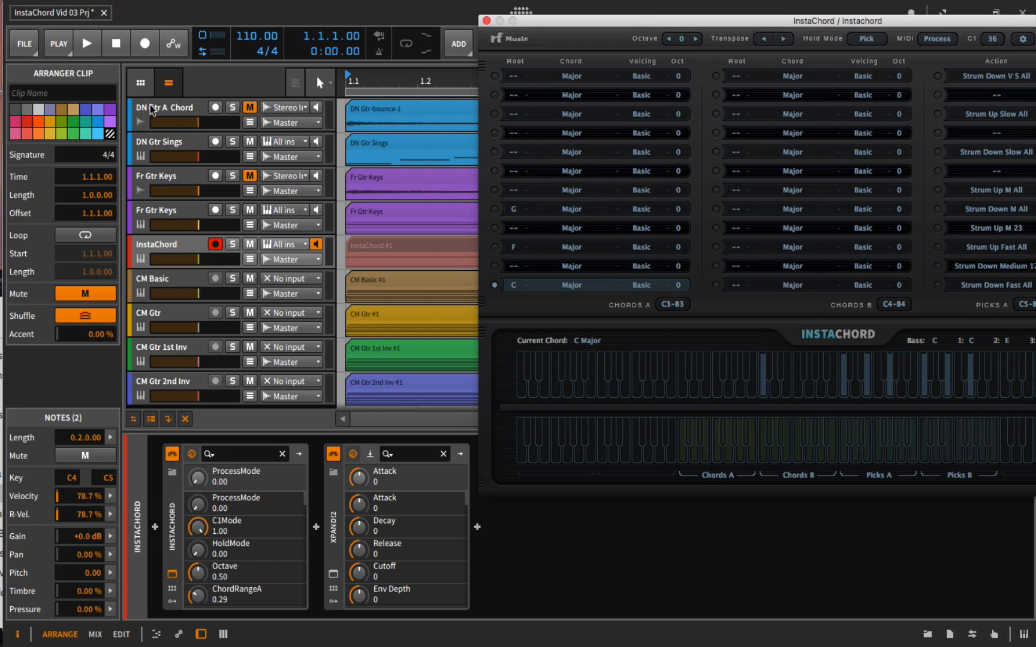
pyautogui.click(560, 16)
pyautogui.moveTo(597, 24); pyautogui.dragTo(579, 24)
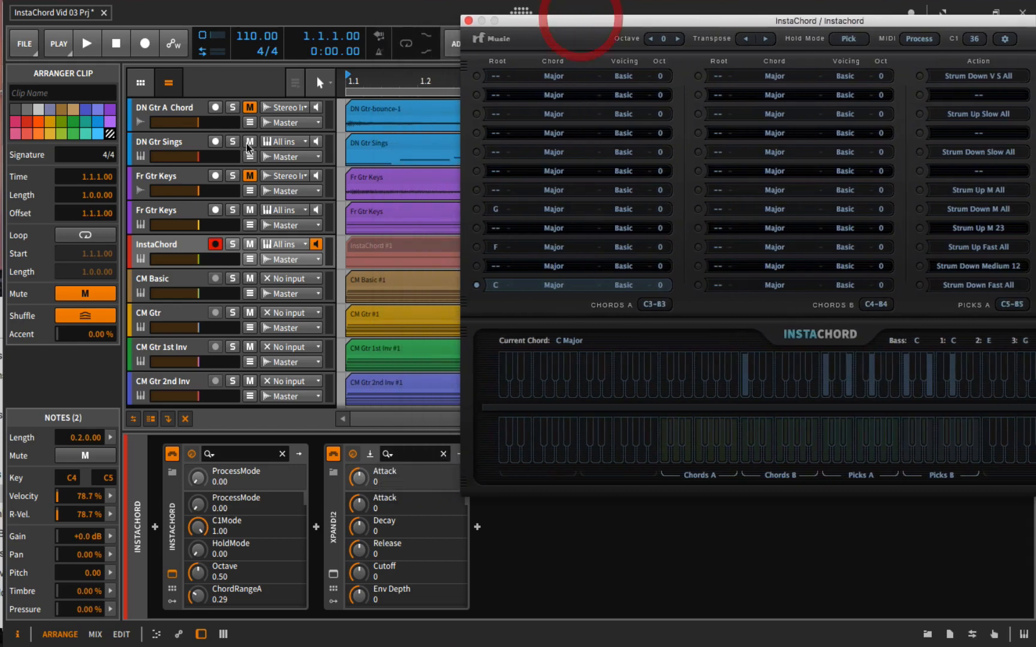
# Unmute the DN Gtr A Chord track and audition its DN Gtr-bounce-1 clip from the start.
pyautogui.click(248, 111)
pyautogui.click(355, 101)
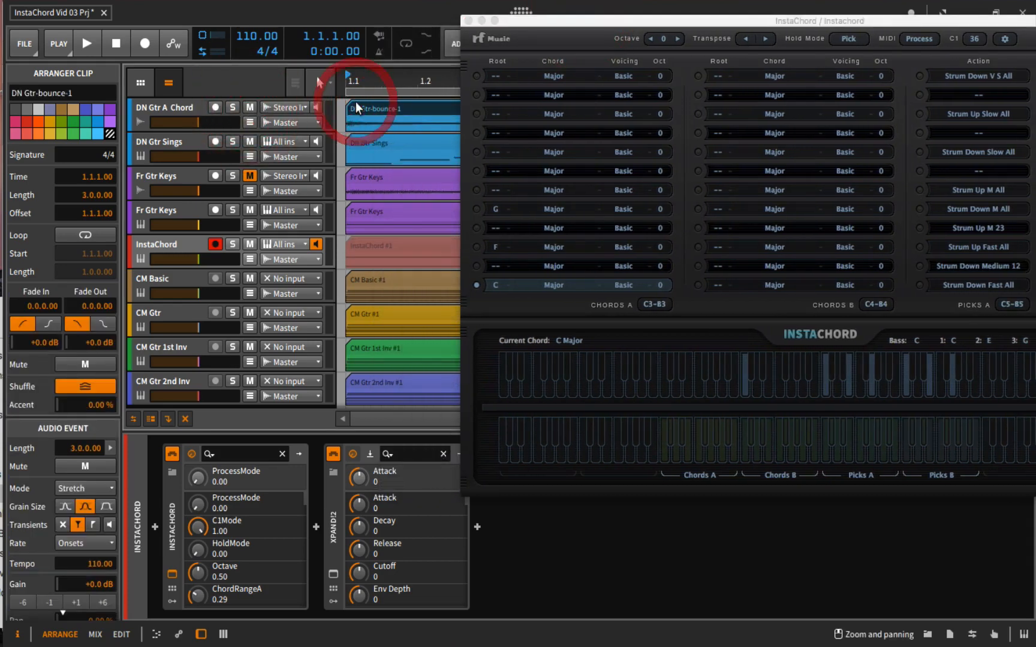
pyautogui.press('space')
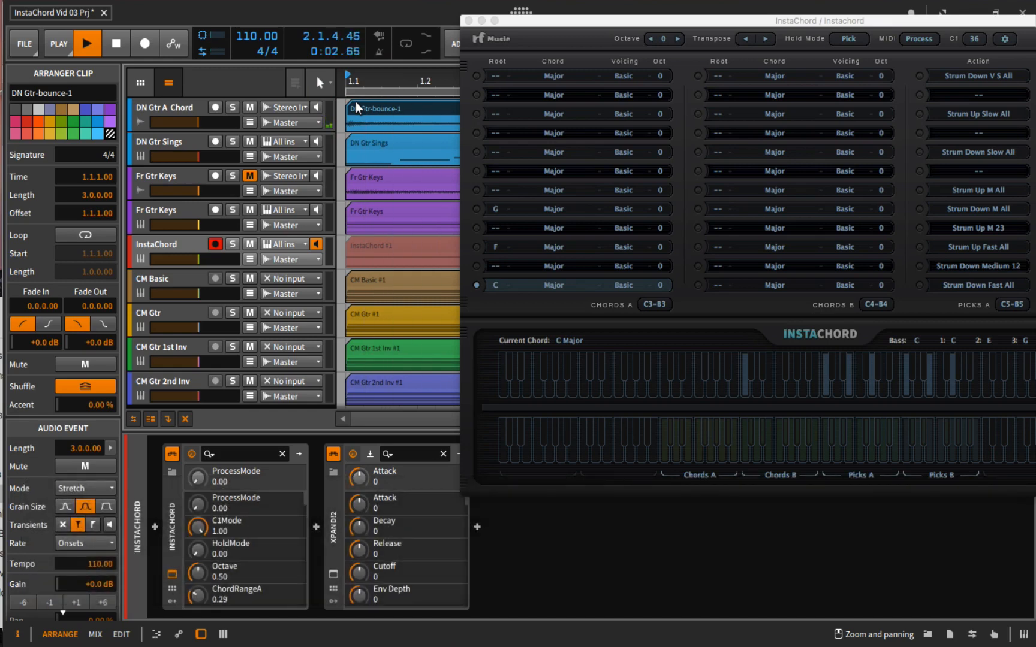
pyautogui.press('space')
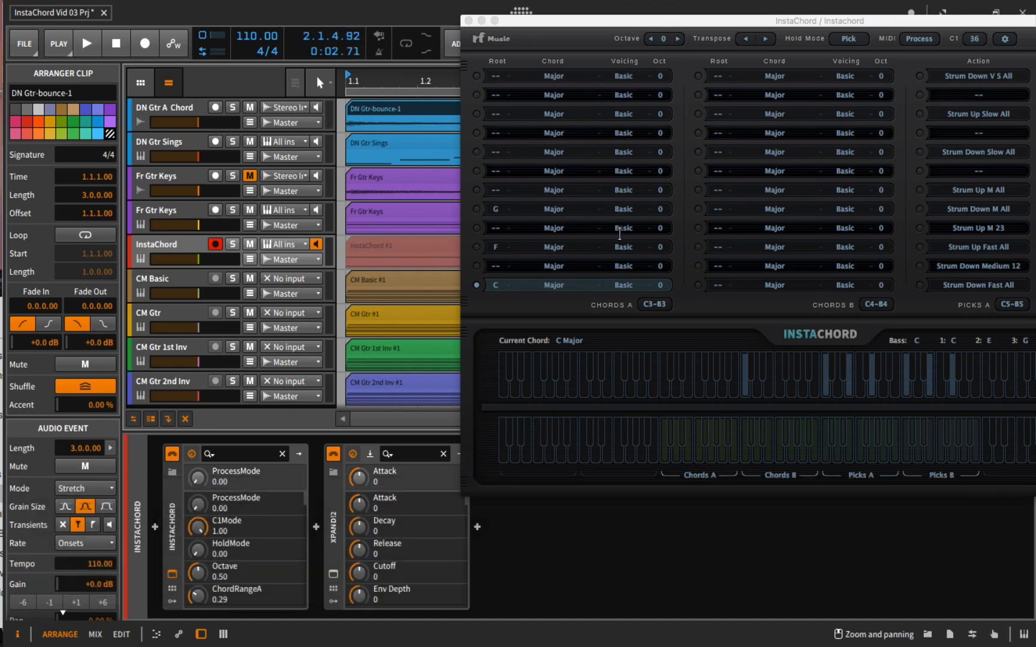
# Select the InstaChord track and trigger the C Major chord with the Strum Down Fast All action in the plug-in.
pyautogui.moveTo(618, 21); pyautogui.dragTo(590, 21)
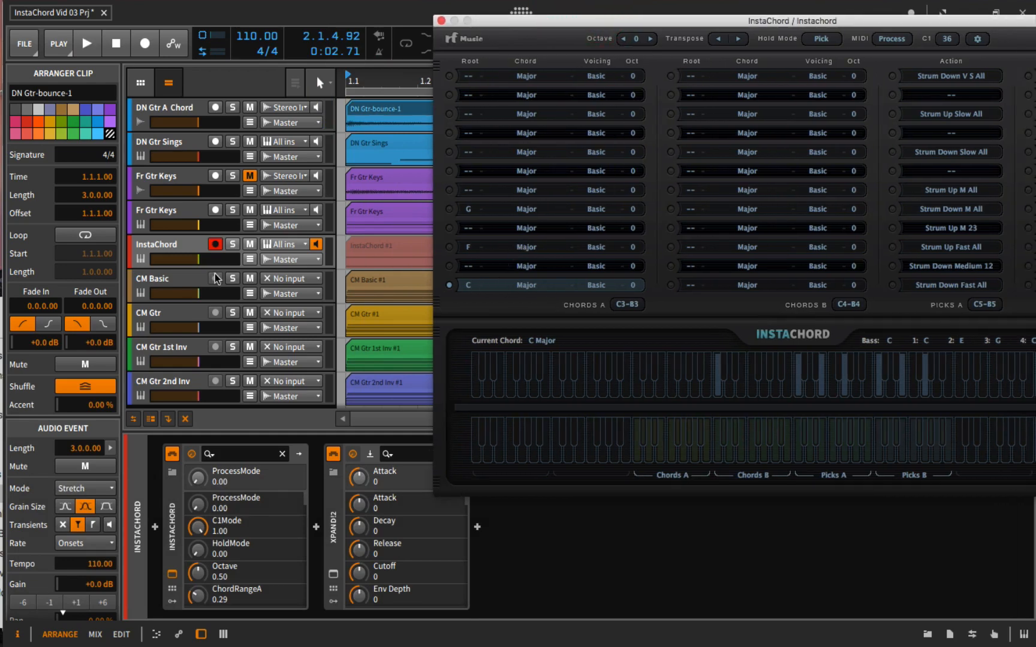
pyautogui.click(166, 244)
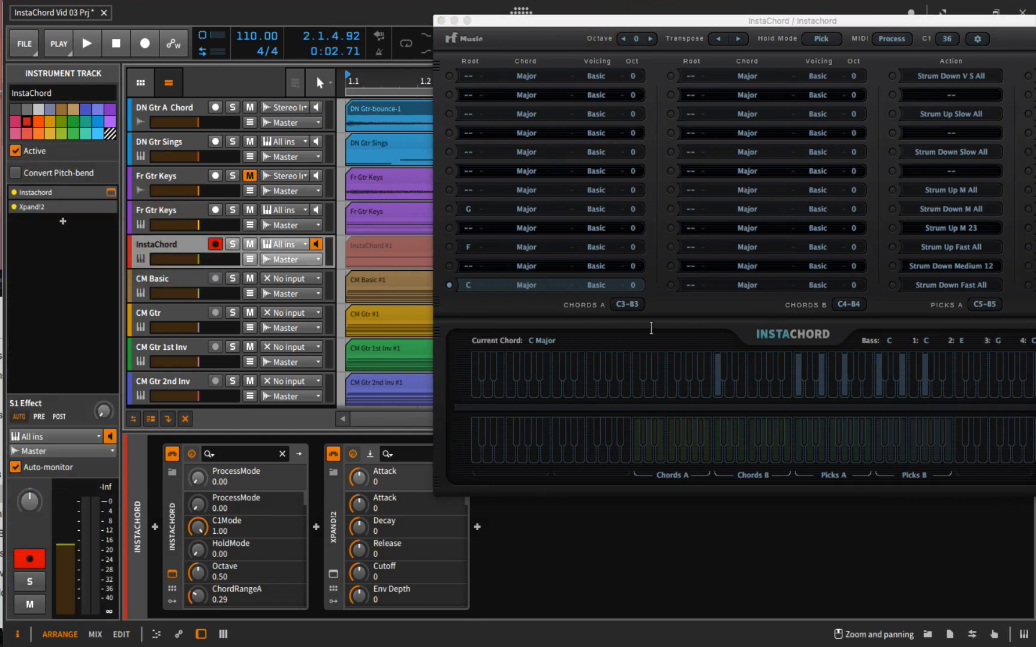
pyautogui.click(447, 287)
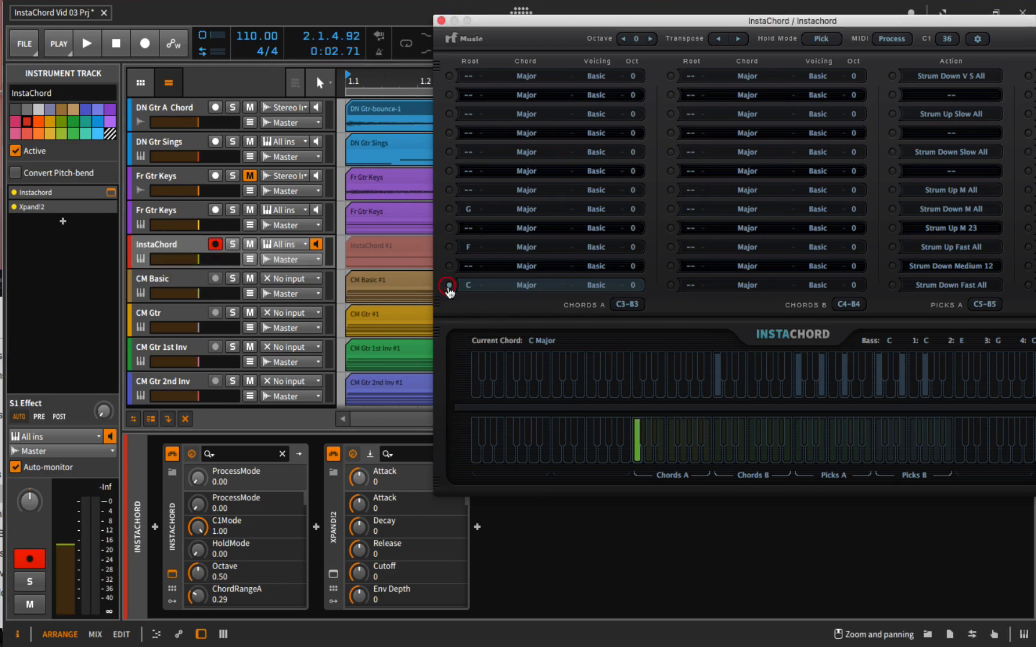
pyautogui.click(891, 287)
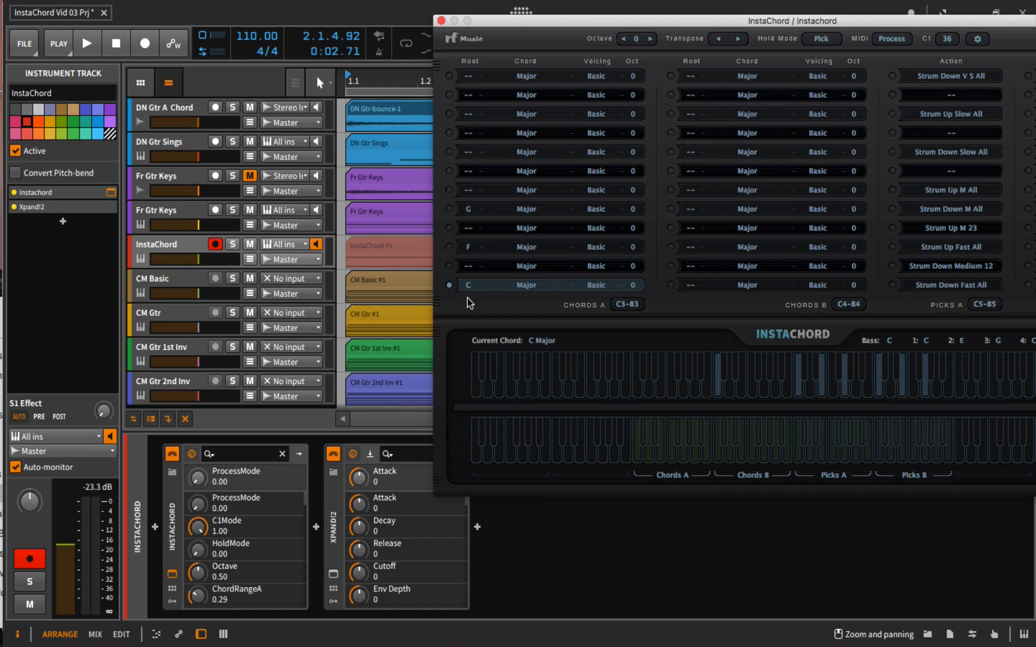
# Check the voicing choices for a Chords A slot without changing it, and reposition the InstaChord window to uncover more of the arranger.
pyautogui.click(596, 76)
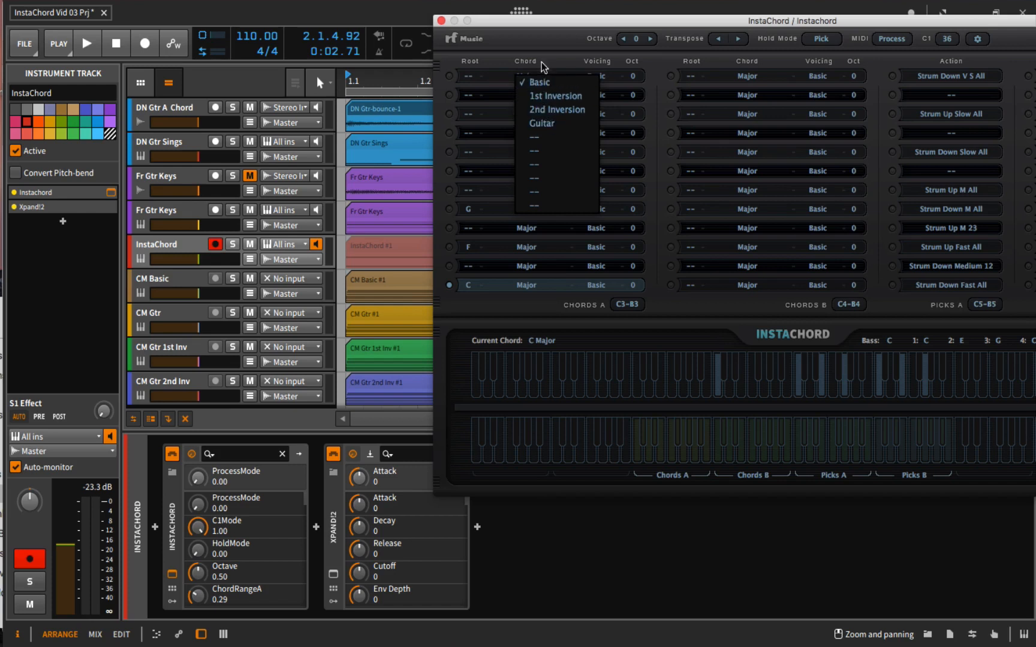
pyautogui.click(538, 37)
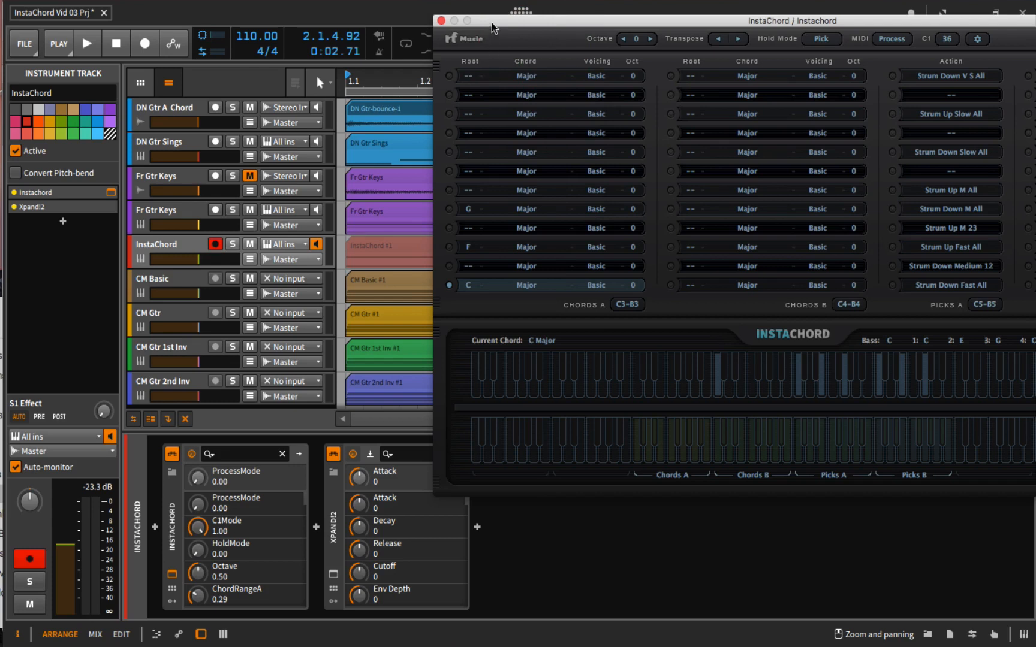
pyautogui.moveTo(508, 16); pyautogui.dragTo(539, 16)
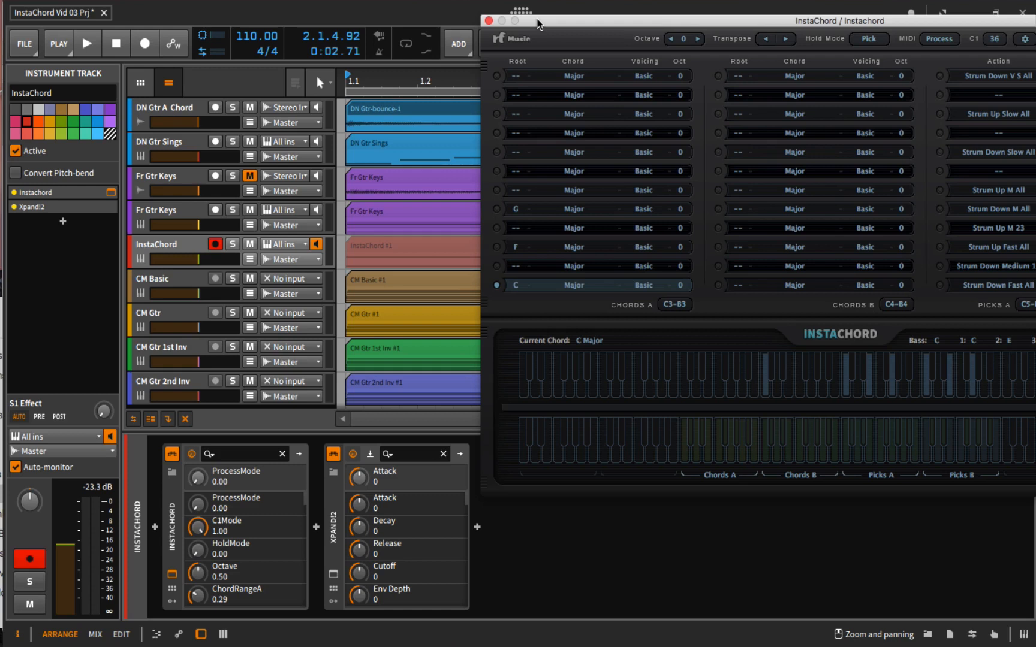
pyautogui.moveTo(608, 21)
pyautogui.mouseDown()
pyautogui.moveTo(609, 12)
pyautogui.moveTo(590, 18)
pyautogui.moveTo(600, 15)
pyautogui.mouseUp()
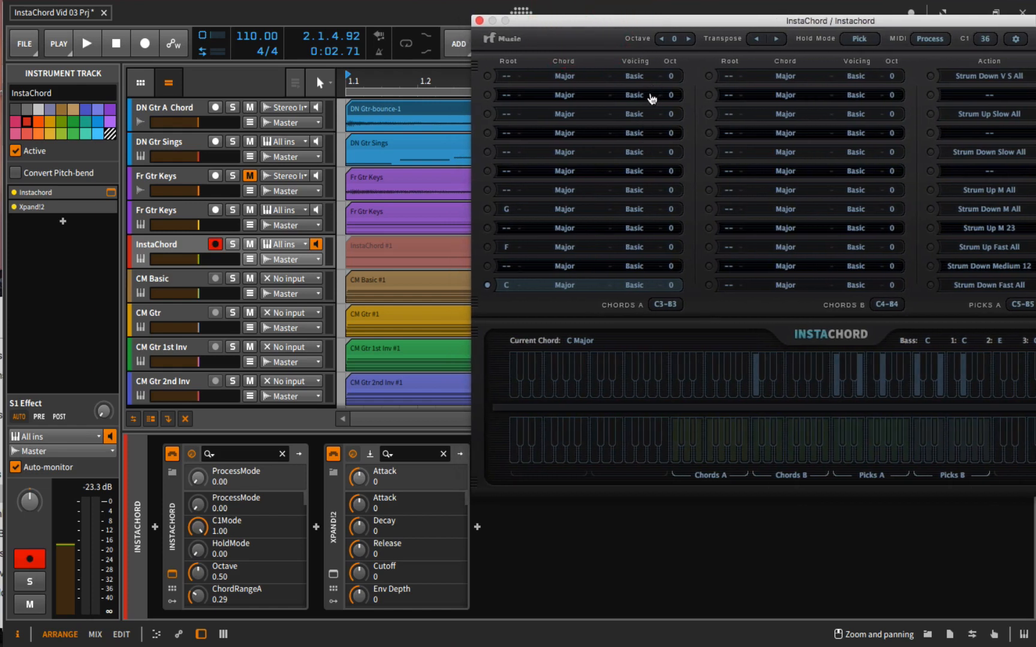
pyautogui.moveTo(587, 18)
pyautogui.mouseDown()
pyautogui.moveTo(617, 13)
pyautogui.moveTo(597, 14)
pyautogui.mouseUp()
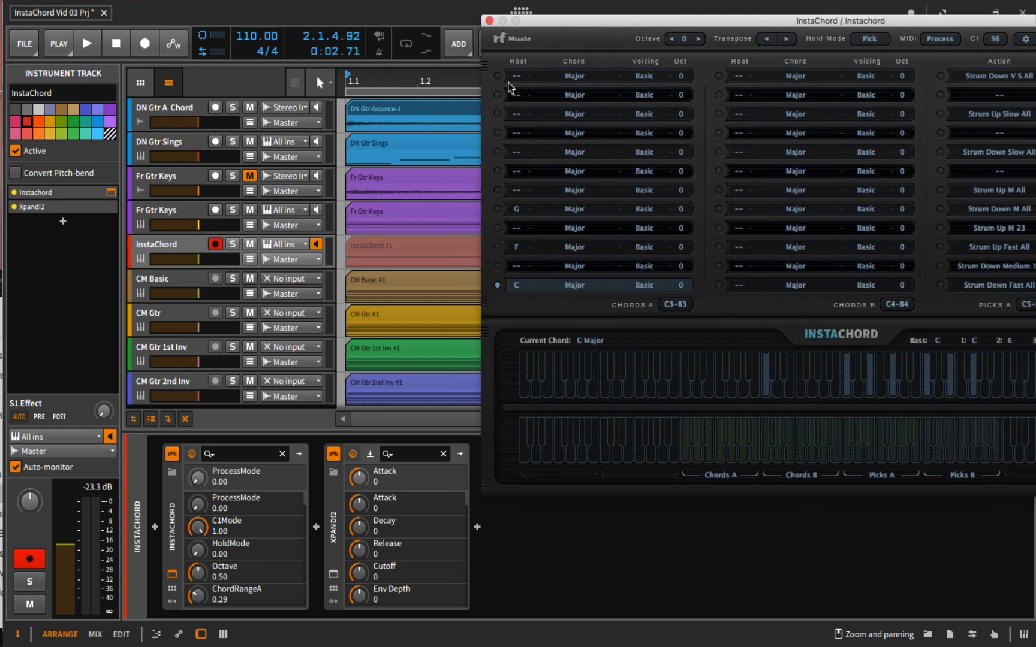
# Select the DN Gtr-bounce-1 clip and play it back again from the start.
pyautogui.click(372, 111)
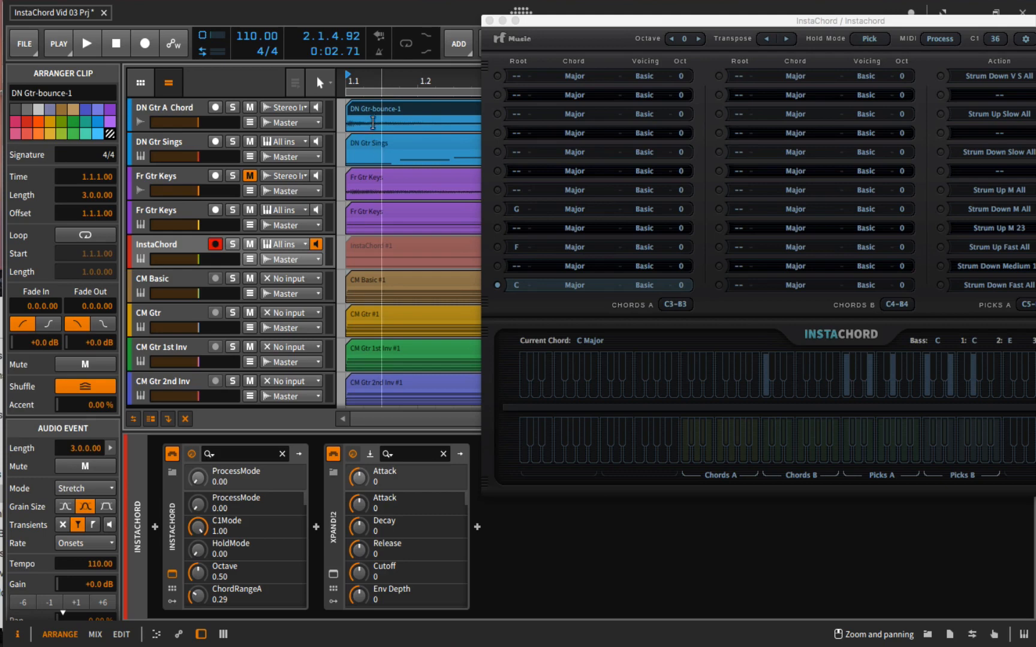
pyautogui.press('space')
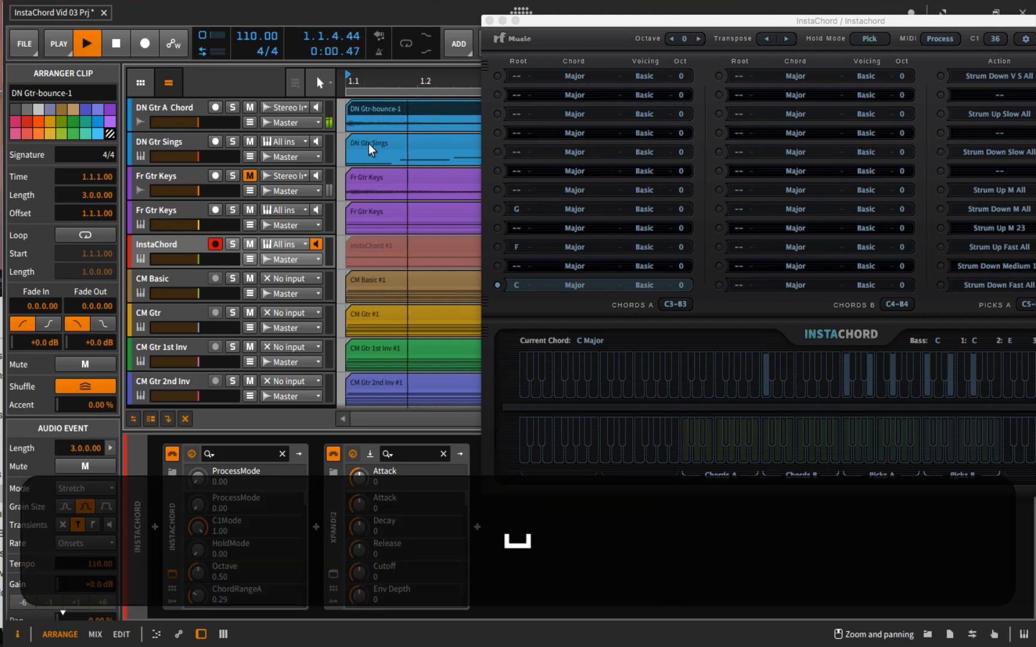
pyautogui.press('space')
# Open the DN Gtr Sings clip in the note editor and fit all of its notes in view.
pyautogui.doubleClick(368, 140)
pyautogui.scroll(5, 375, 438)
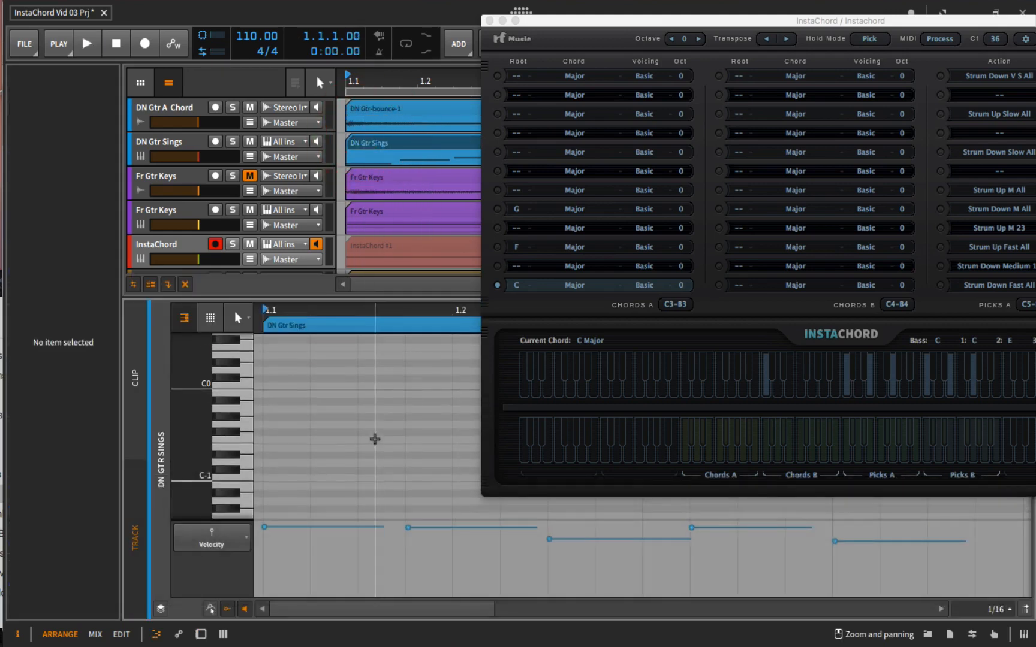
pyautogui.scroll(1, 375, 437)
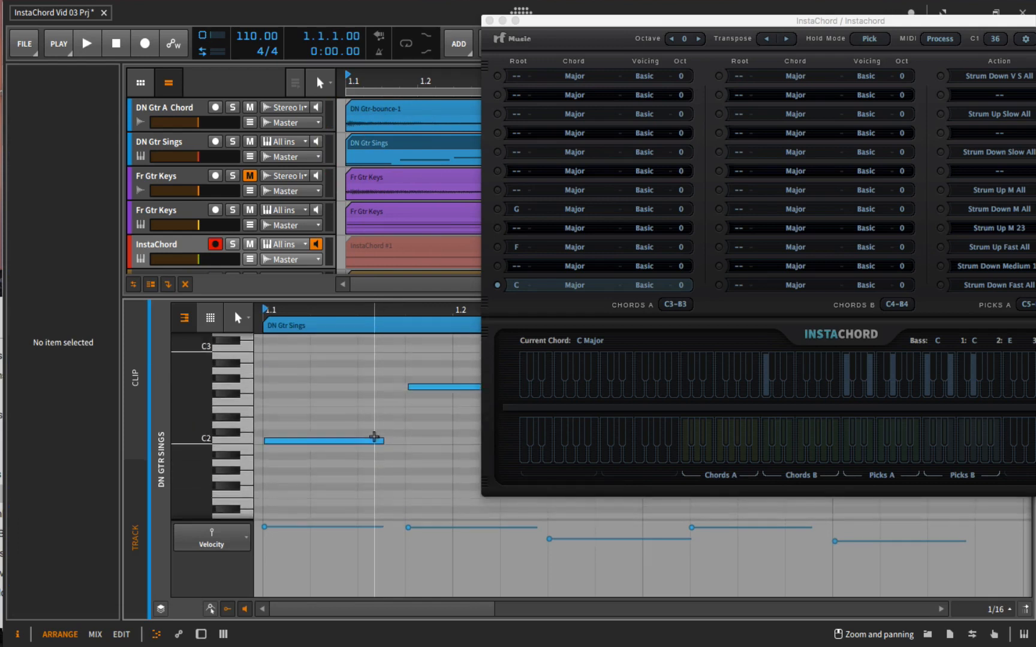
pyautogui.scroll(-2, 375, 438)
pyautogui.moveTo(375, 308); pyautogui.dragTo(364, 354)
pyautogui.scroll(6, 353, 409)
pyautogui.scroll(-3, 351, 409)
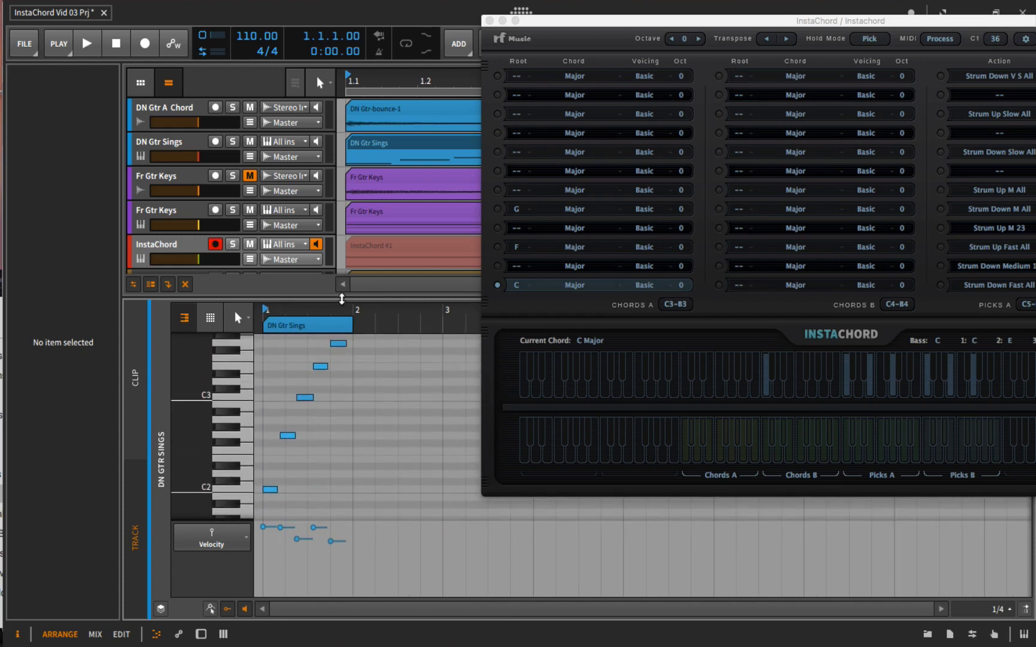
# Enlarge the note editor and examine the pitch names of the DN Gtr Sings notes.
pyautogui.moveTo(343, 295); pyautogui.dragTo(342, 217)
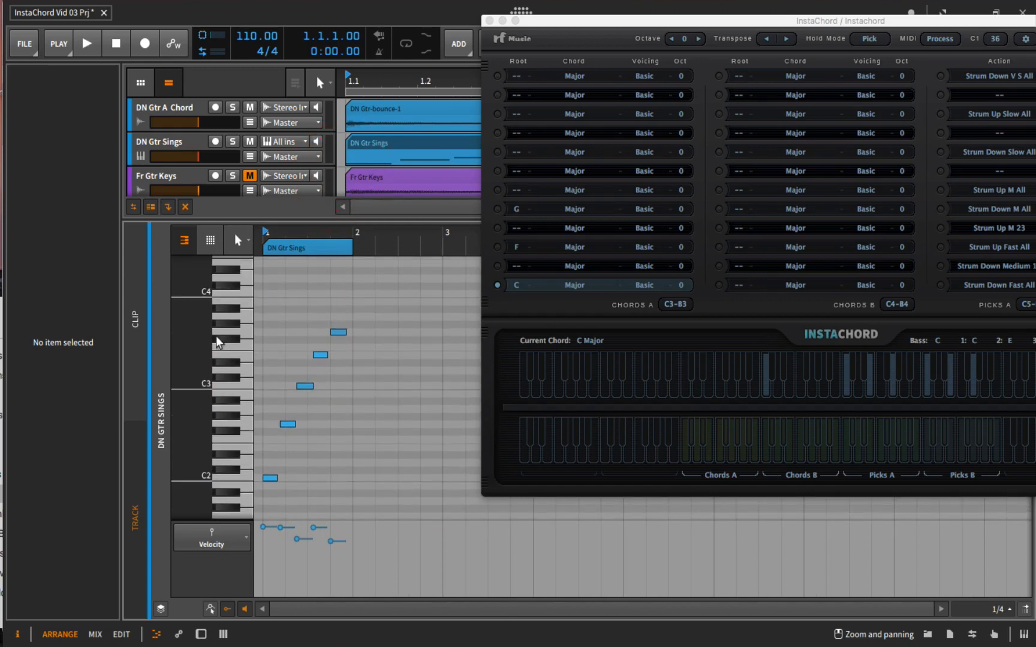
pyautogui.moveTo(198, 338); pyautogui.dragTo(218, 338)
pyautogui.scroll(-3, 332, 380)
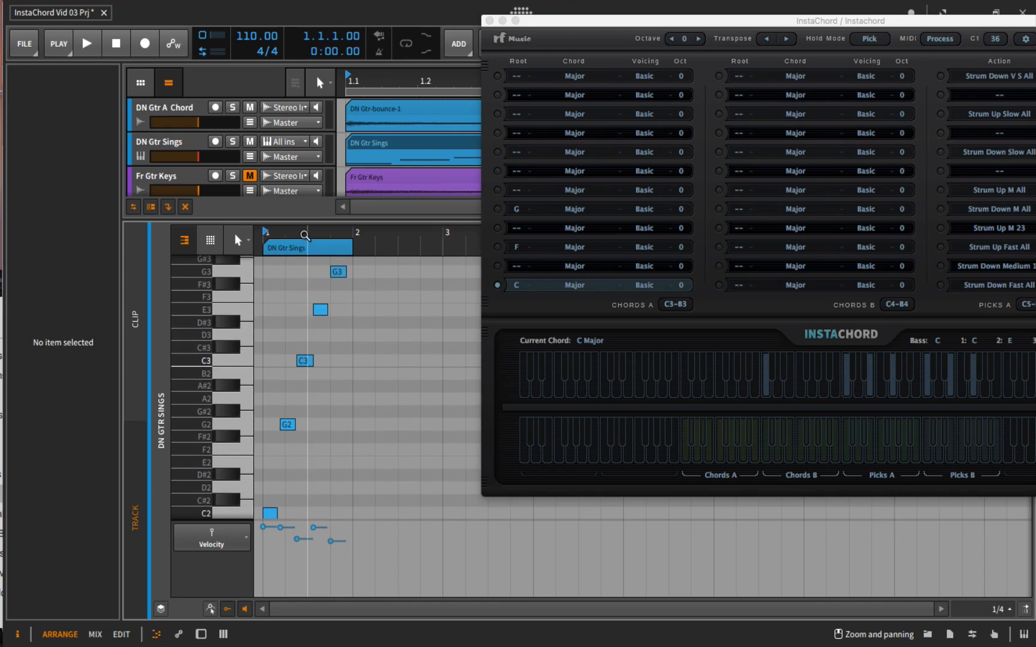
pyautogui.moveTo(304, 253); pyautogui.dragTo(321, 347)
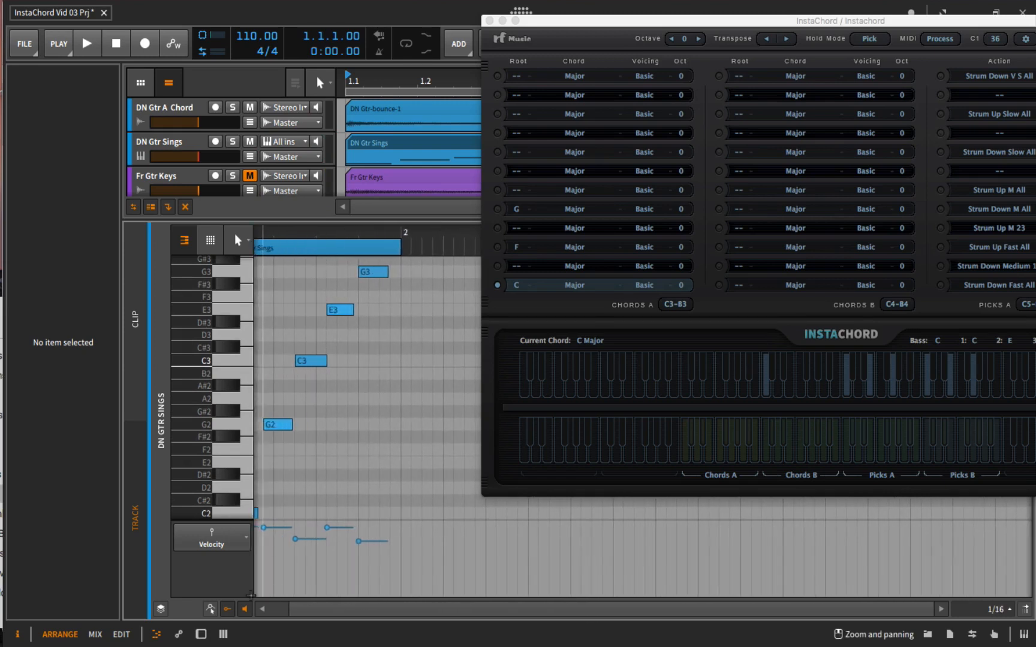
pyautogui.moveTo(340, 609); pyautogui.dragTo(317, 609)
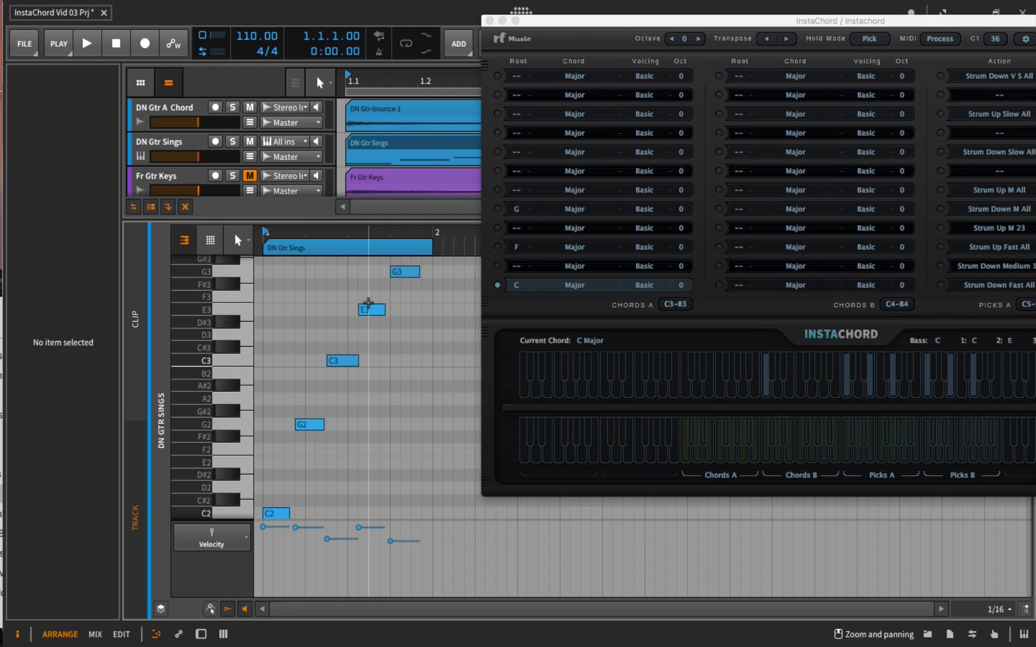
pyautogui.scroll(3, 366, 316)
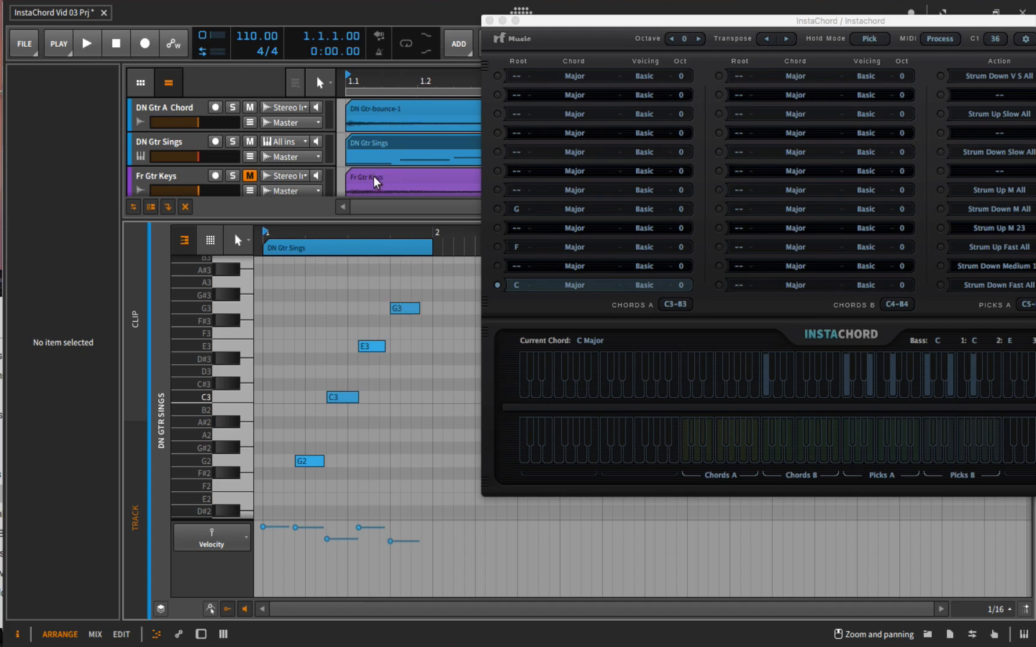
# Mute DN Gtr A Chord, unmute the Fr Gtr Keys audio track and play back its chord.
pyautogui.click(250, 108)
pyautogui.click(250, 176)
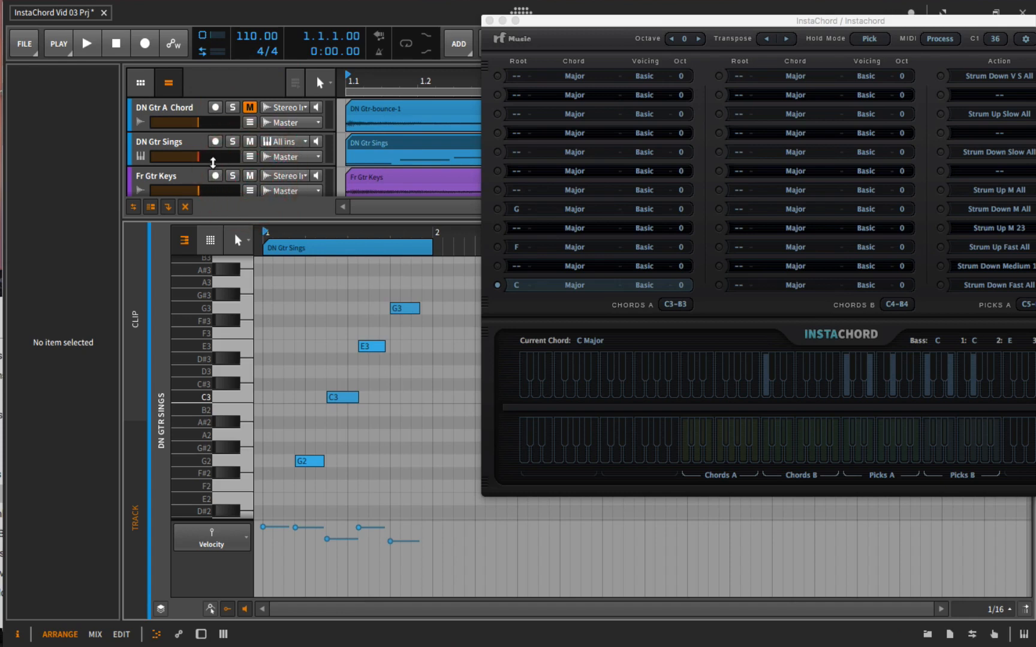
pyautogui.click(187, 175)
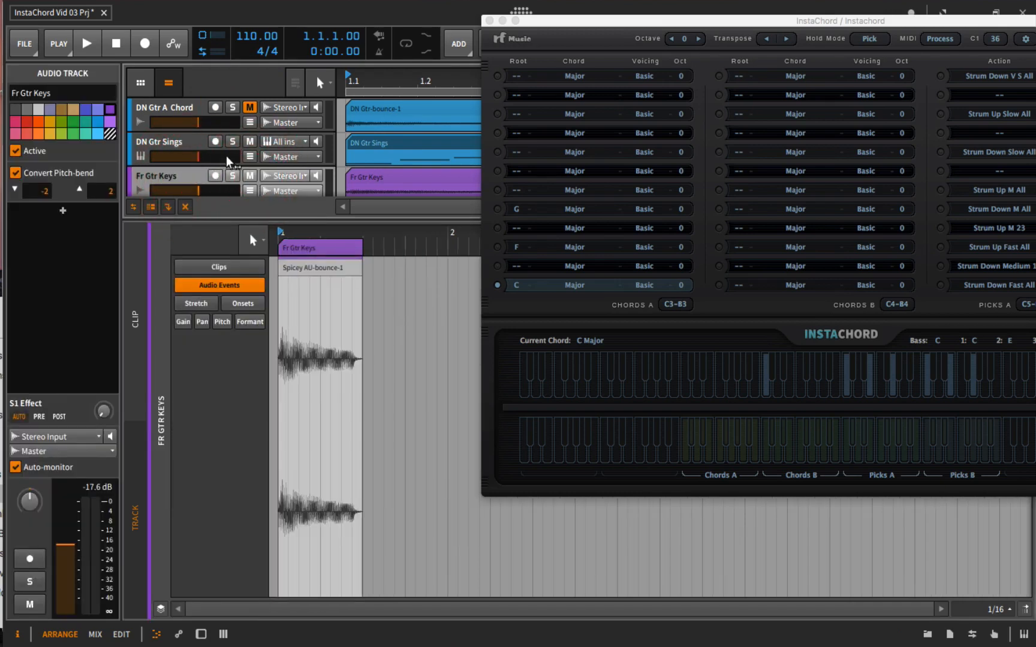
pyautogui.scroll(-1, 364, 126)
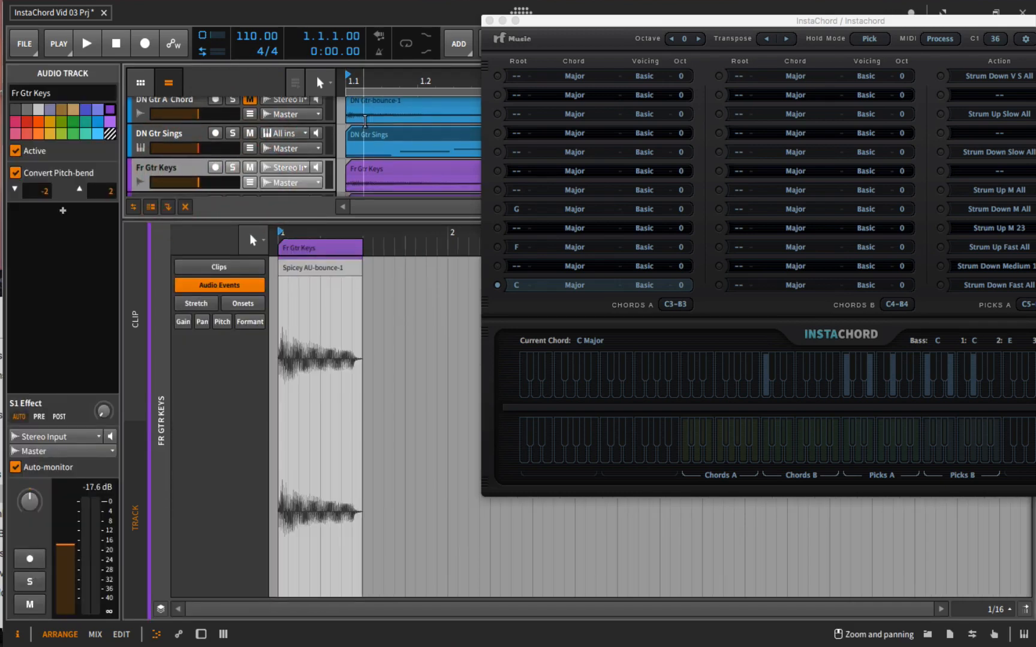
pyautogui.press('space')
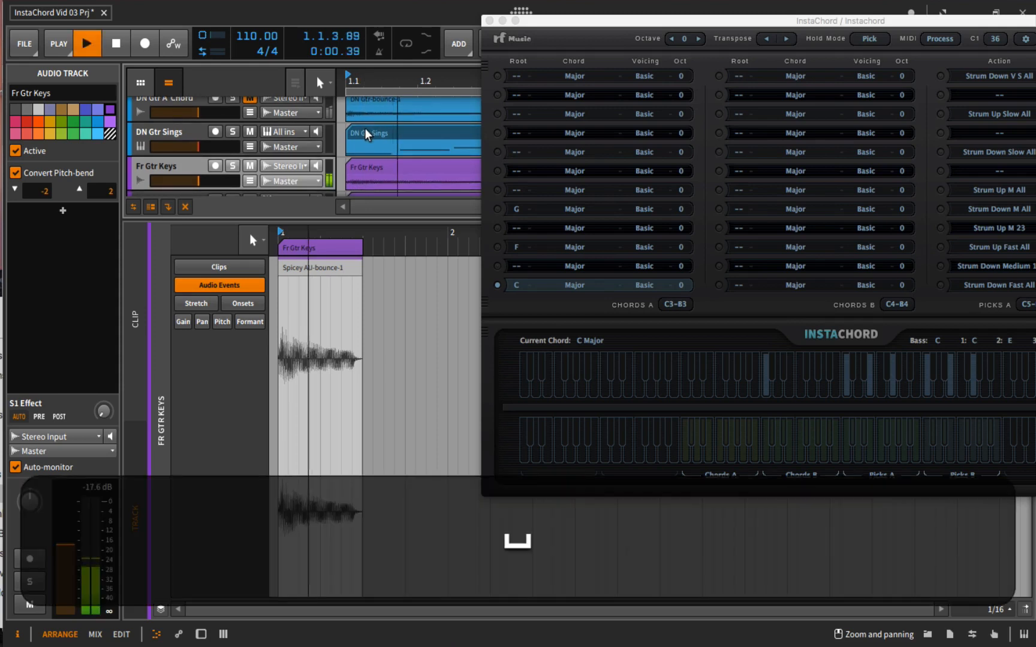
pyautogui.press('space')
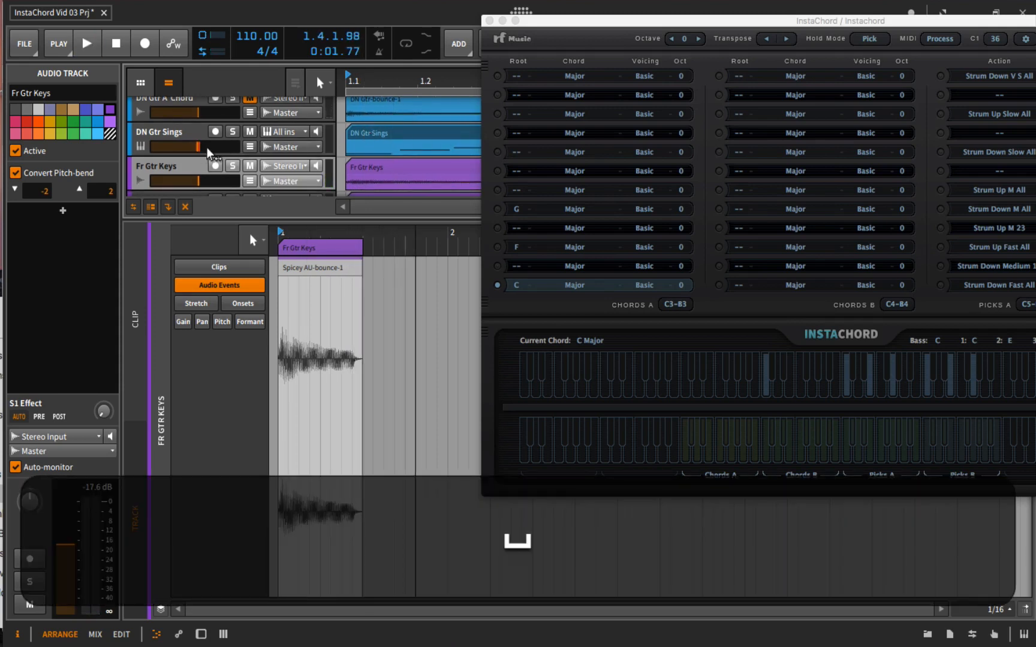
# Mute the Fr Gtr Keys audio track again and open the Fr Gtr Keys note clip to examine its chord notes.
pyautogui.scroll(-1, 348, 145)
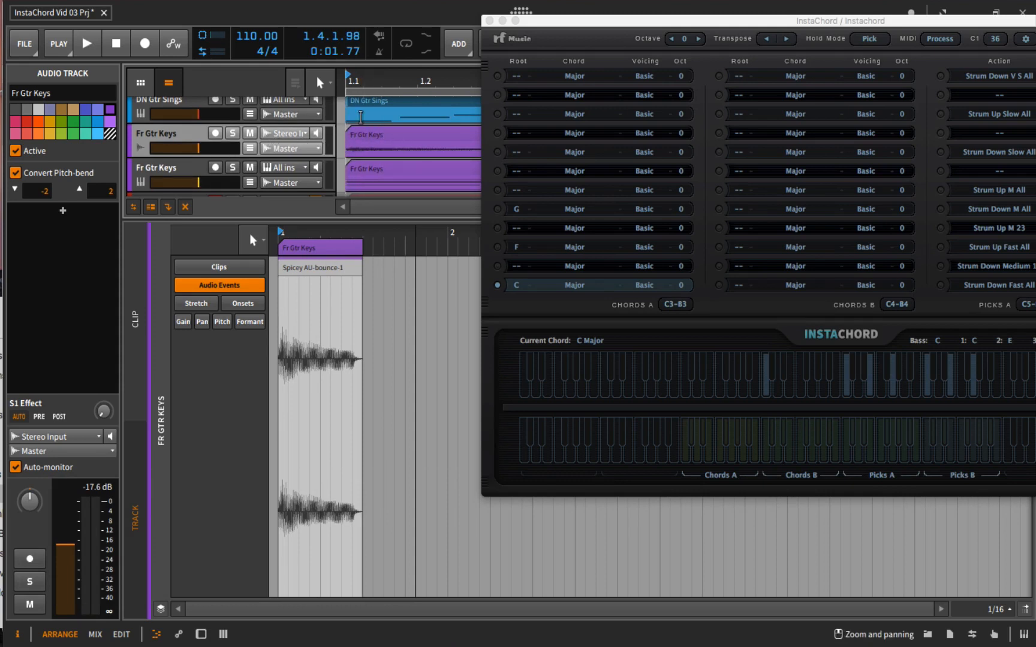
pyautogui.click(249, 134)
pyautogui.click(359, 165)
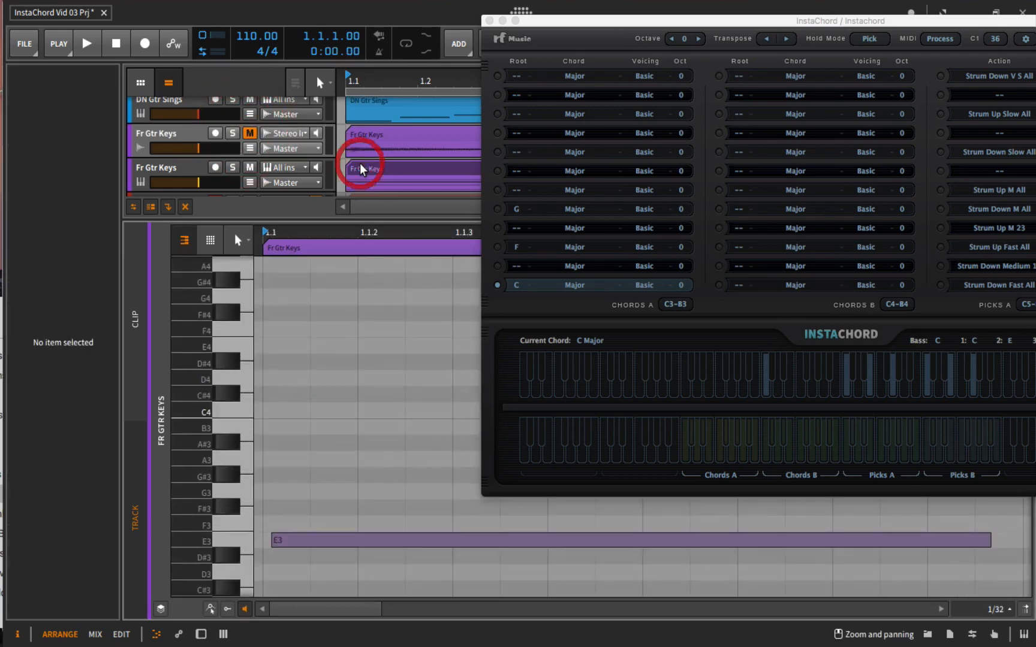
pyautogui.scroll(-5, 338, 381)
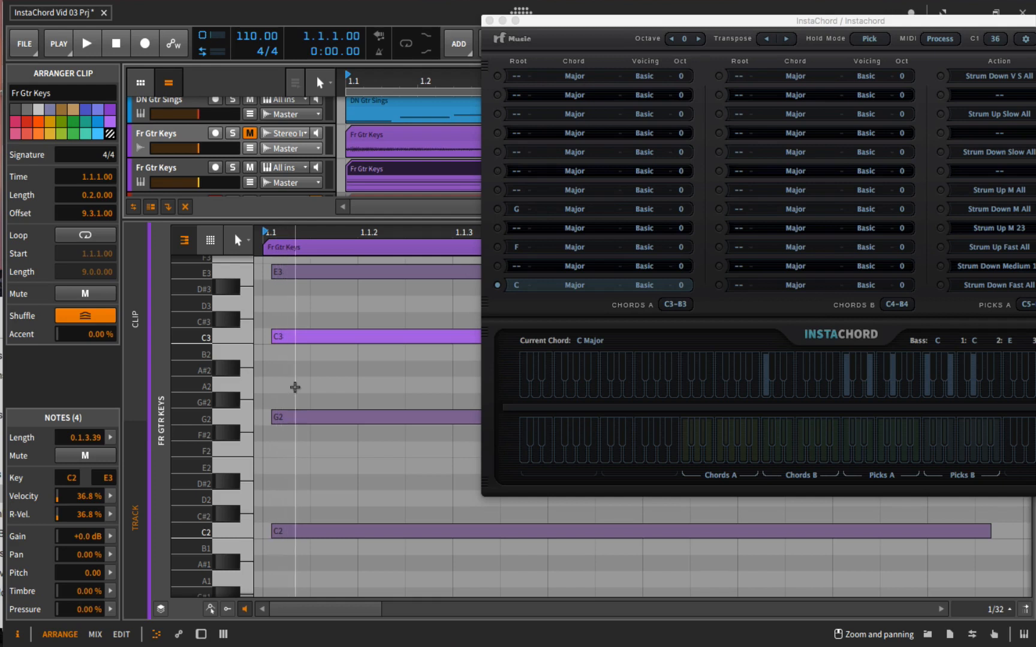
pyautogui.scroll(2, 295, 387)
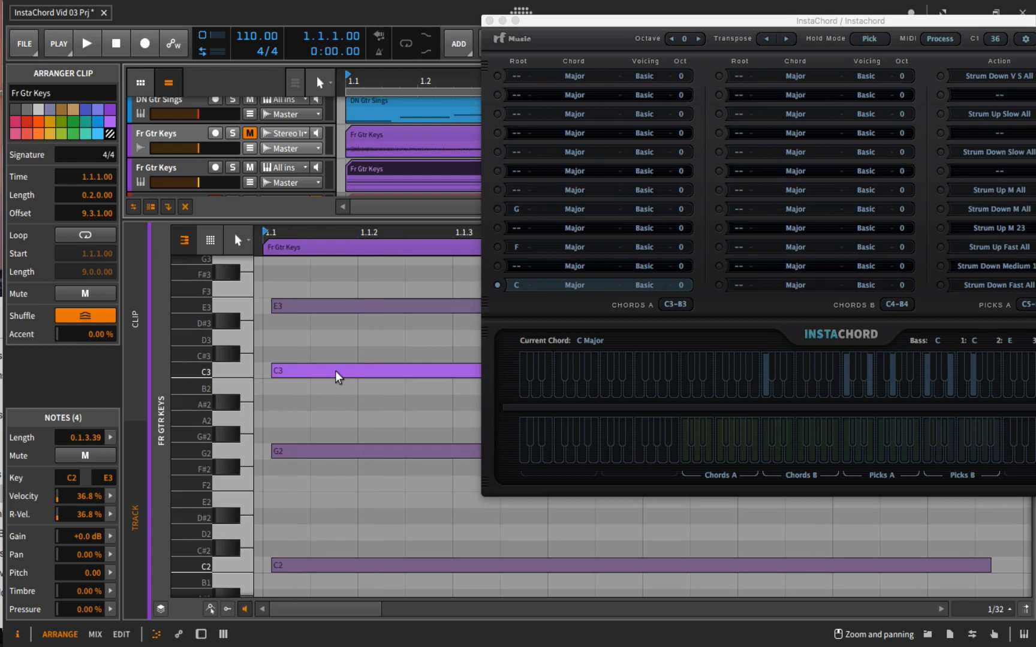
pyautogui.scroll(2, 335, 373)
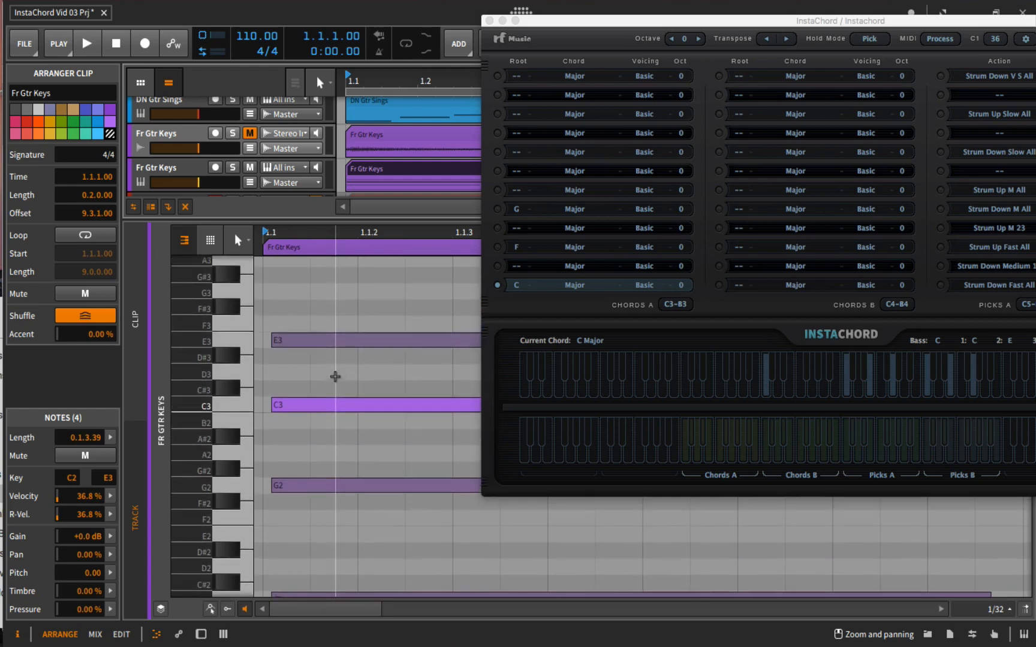
# Examine the pitches of the Fr Gtr Keys chord notes from the lowest to the highest in the note editor.
pyautogui.scroll(2, 335, 376)
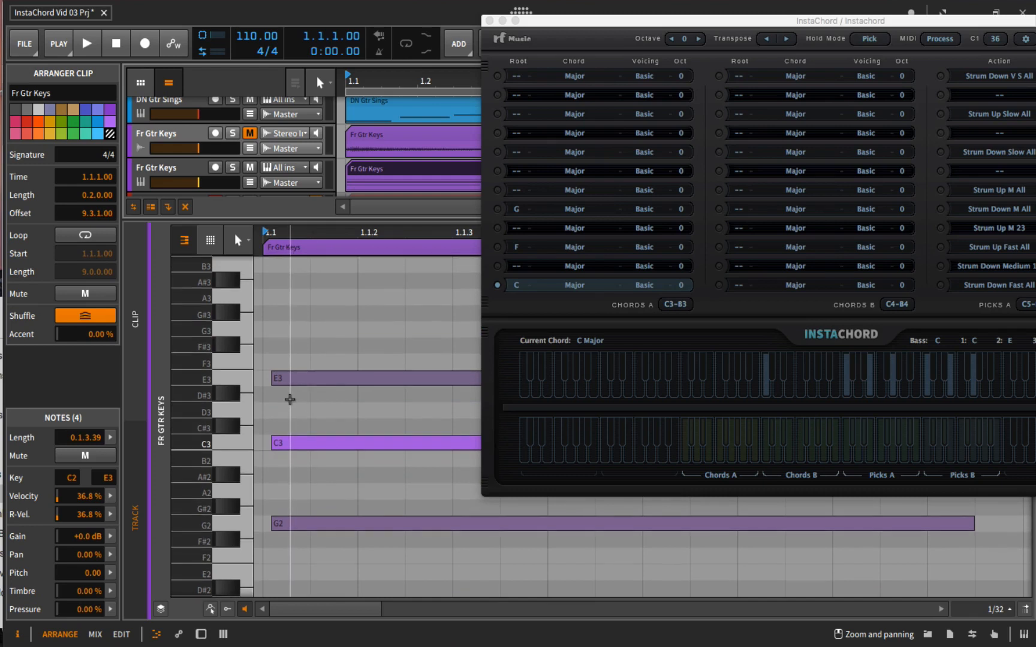
pyautogui.scroll(-1, 289, 399)
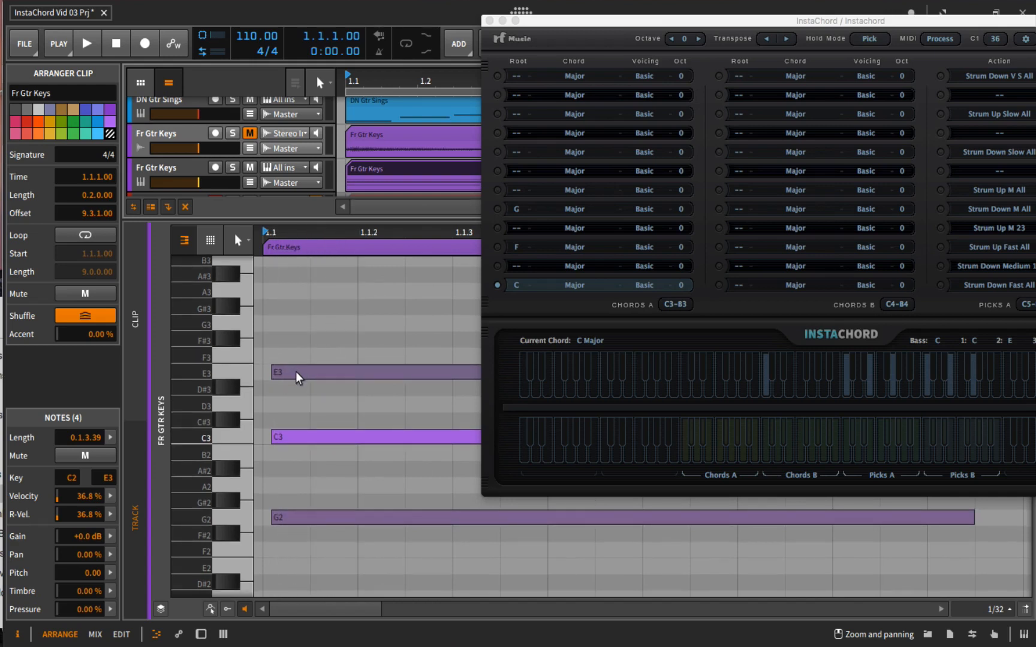
pyautogui.scroll(-3, 295, 371)
pyautogui.scroll(-5, 295, 370)
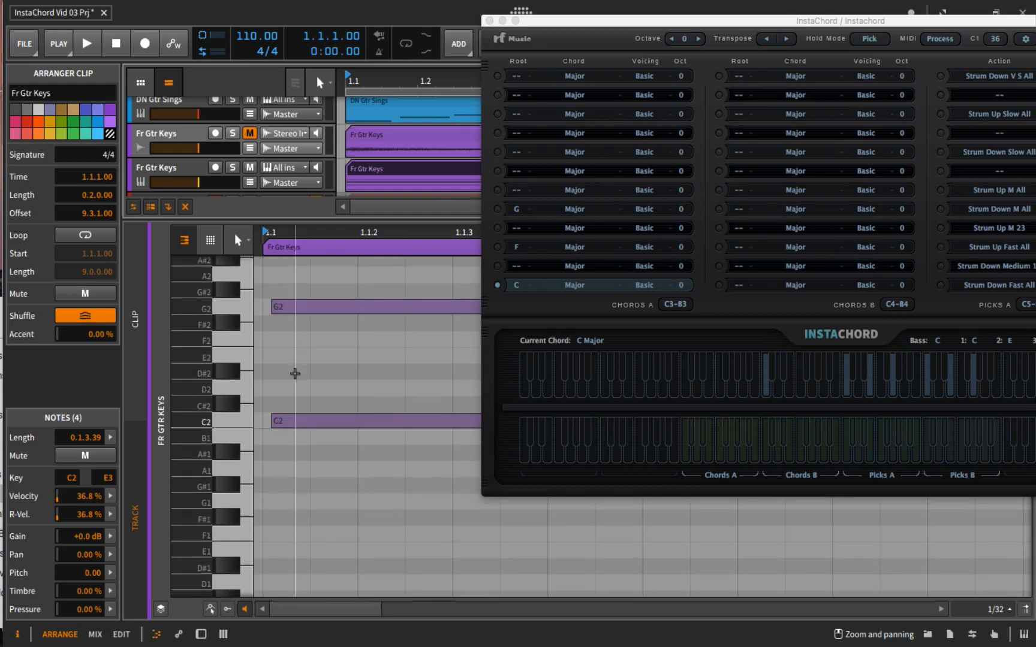
pyautogui.scroll(3, 307, 314)
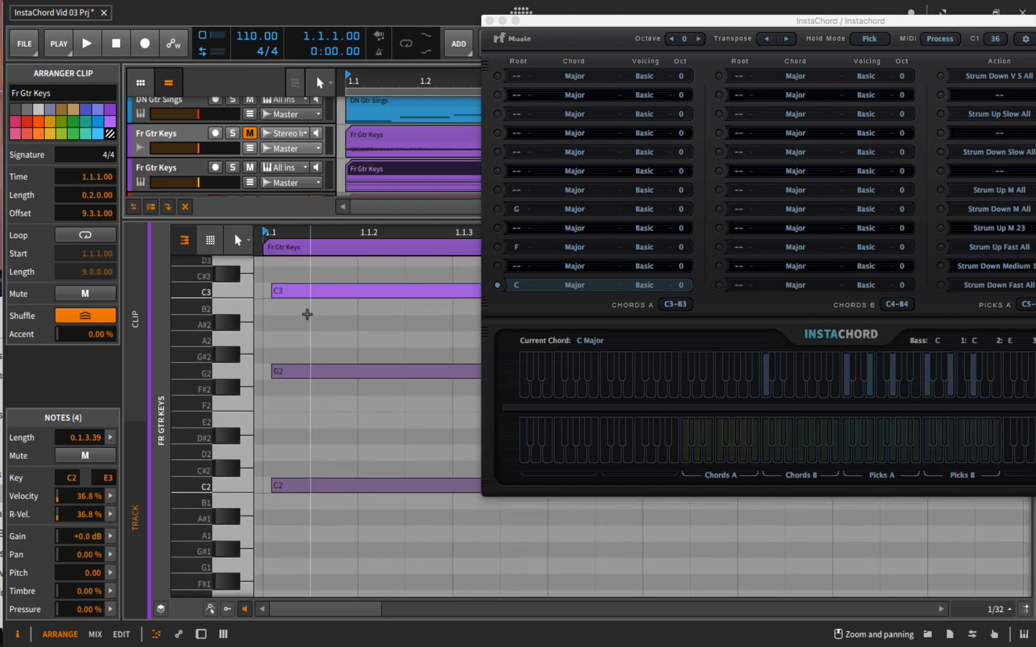
pyautogui.scroll(4, 307, 314)
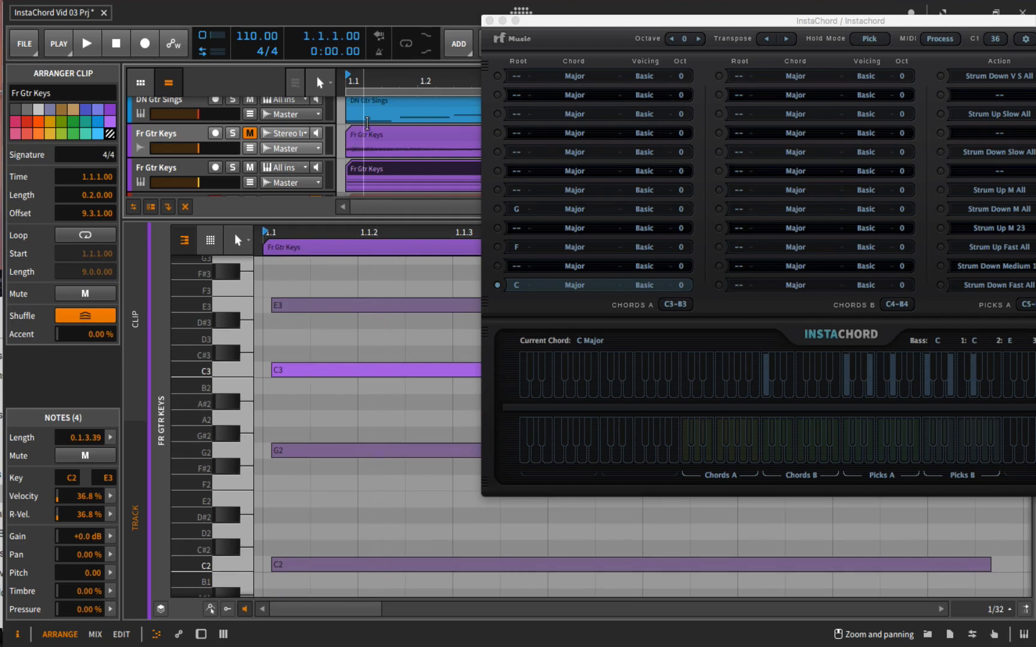
pyautogui.scroll(1, 338, 284)
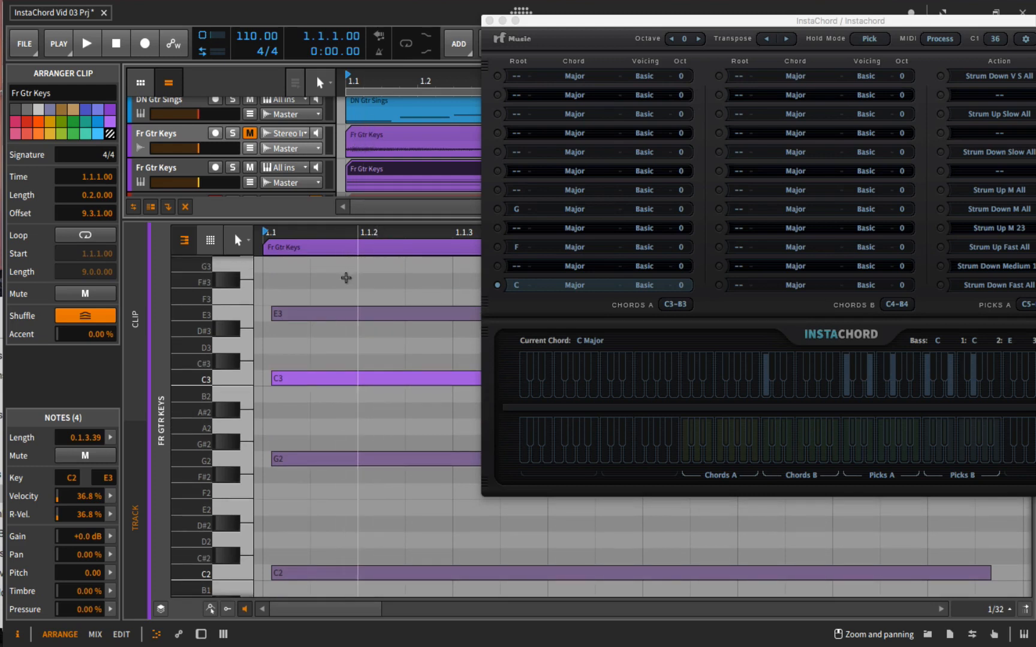
pyautogui.scroll(2, 336, 280)
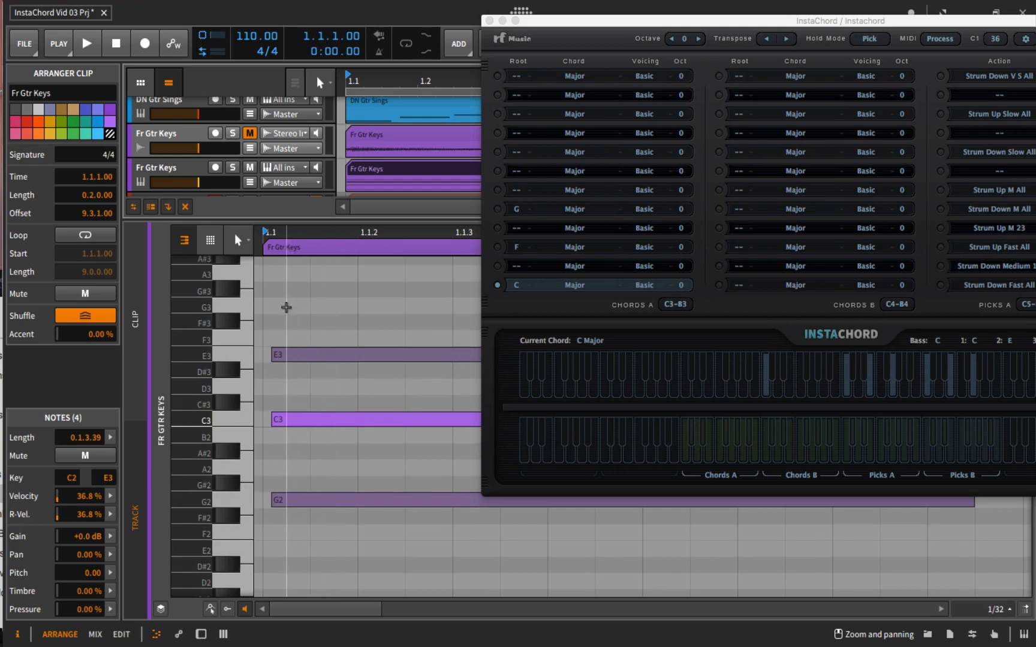
# Open the CM Basic clip in the note editor and examine how its C major chord notes are stacked.
pyautogui.scroll(-1, 352, 175)
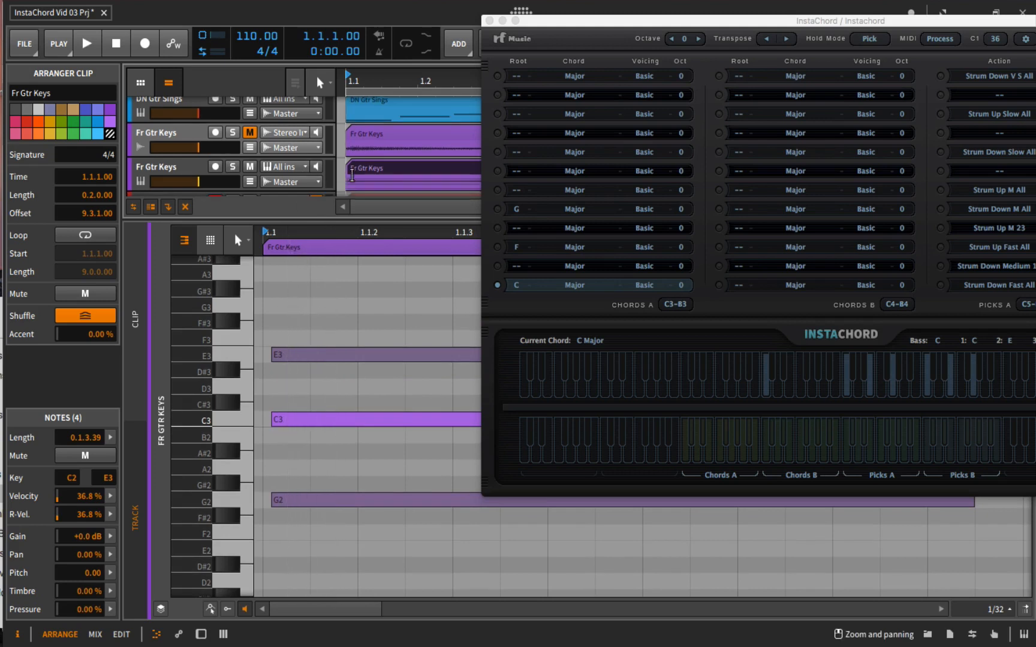
pyautogui.scroll(-2, 351, 175)
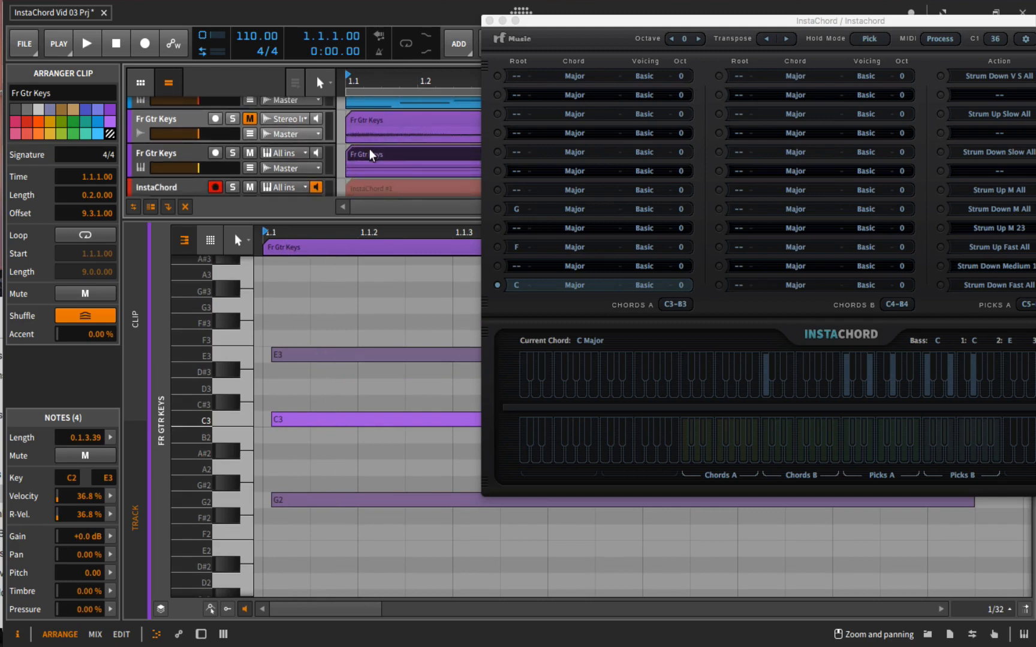
pyautogui.scroll(4, 370, 152)
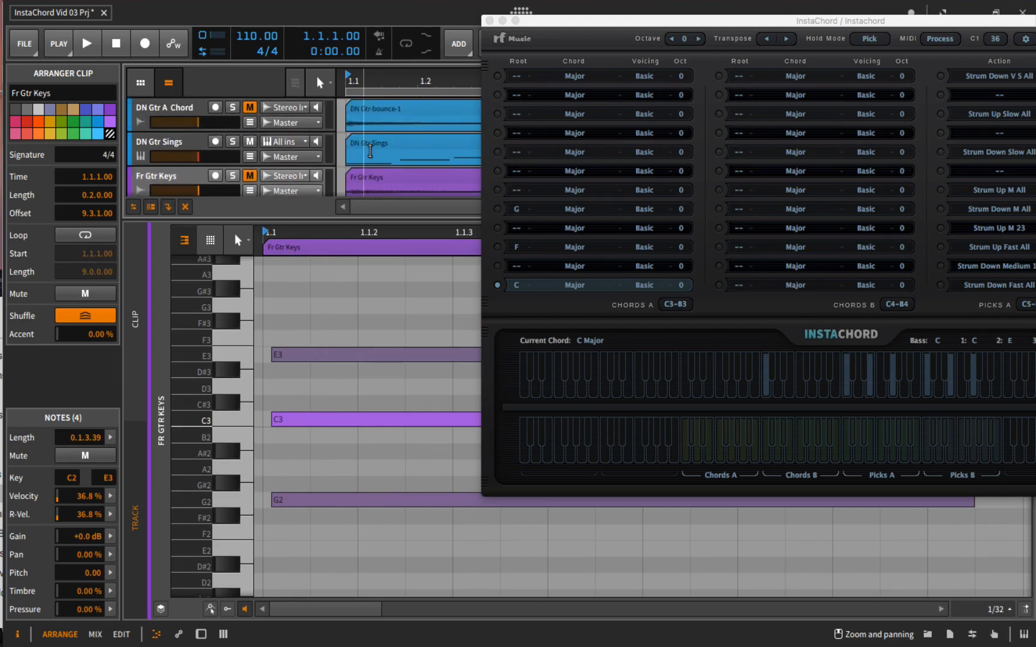
pyautogui.scroll(-1, 370, 151)
pyautogui.scroll(-8, 370, 151)
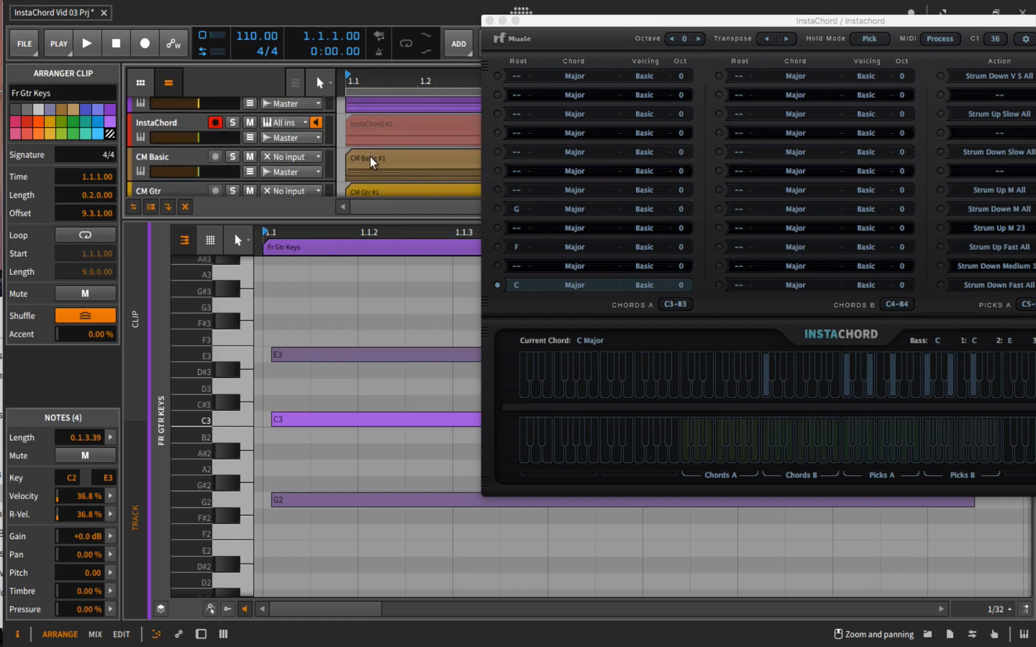
pyautogui.doubleClick(370, 156)
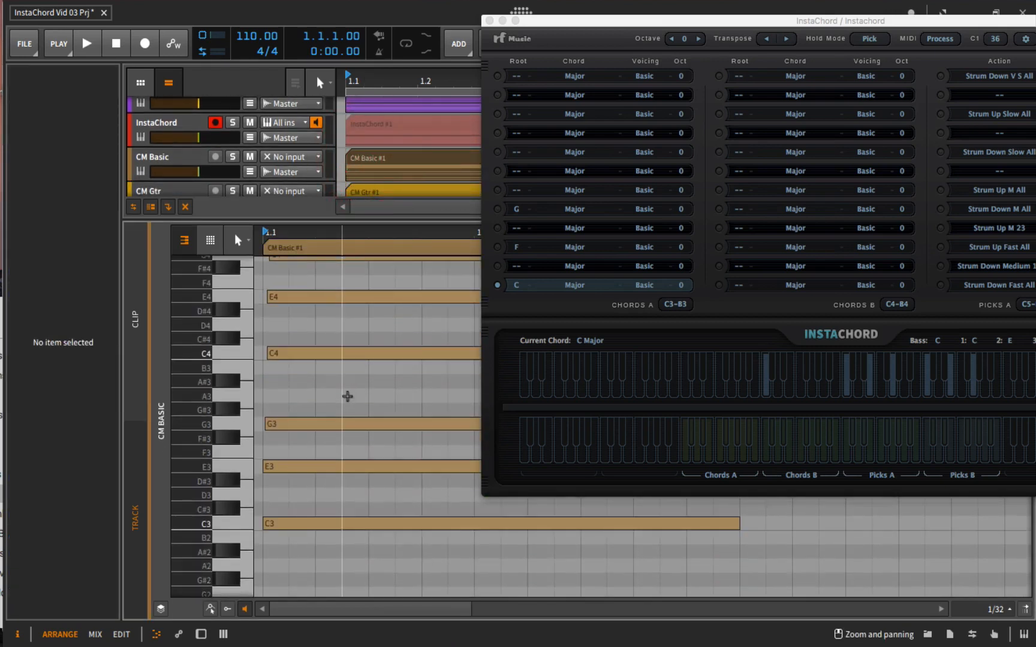
pyautogui.scroll(2, 347, 397)
pyautogui.scroll(5, 347, 396)
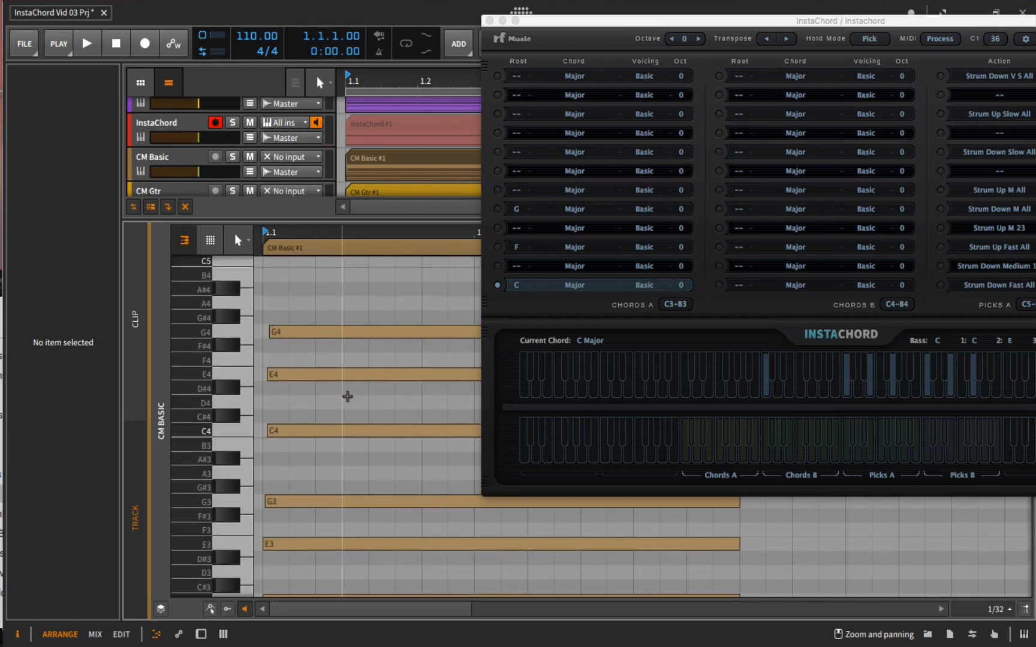
pyautogui.scroll(-2, 348, 396)
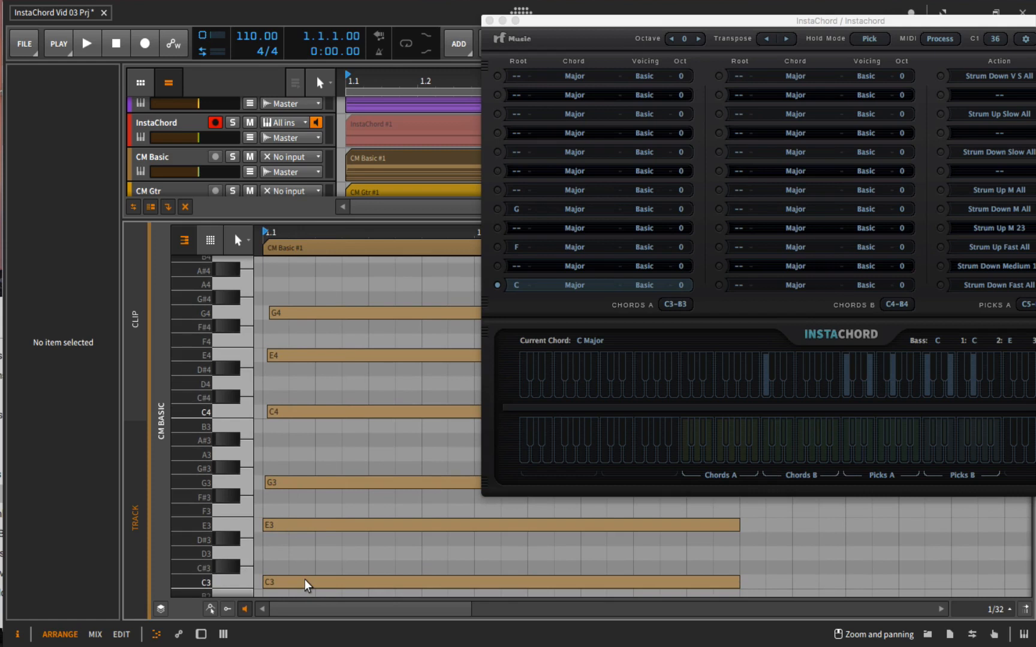
pyautogui.scroll(-1, 304, 579)
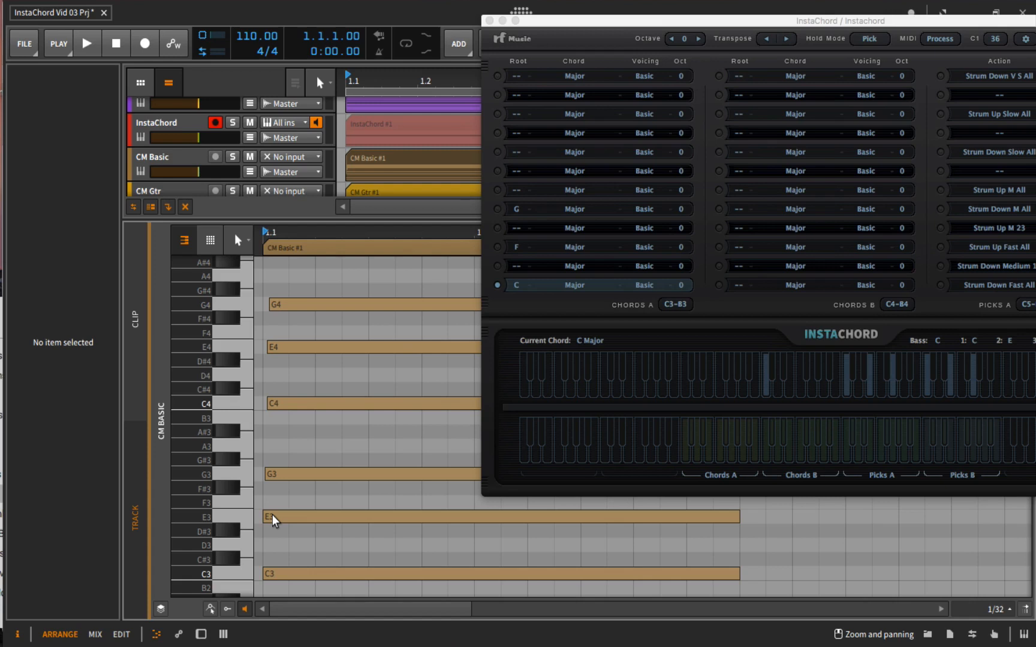
# Reopen the DN Gtr Sings clip and examine the pitches of its single guitar notes from lowest to highest.
pyautogui.scroll(-5, 370, 129)
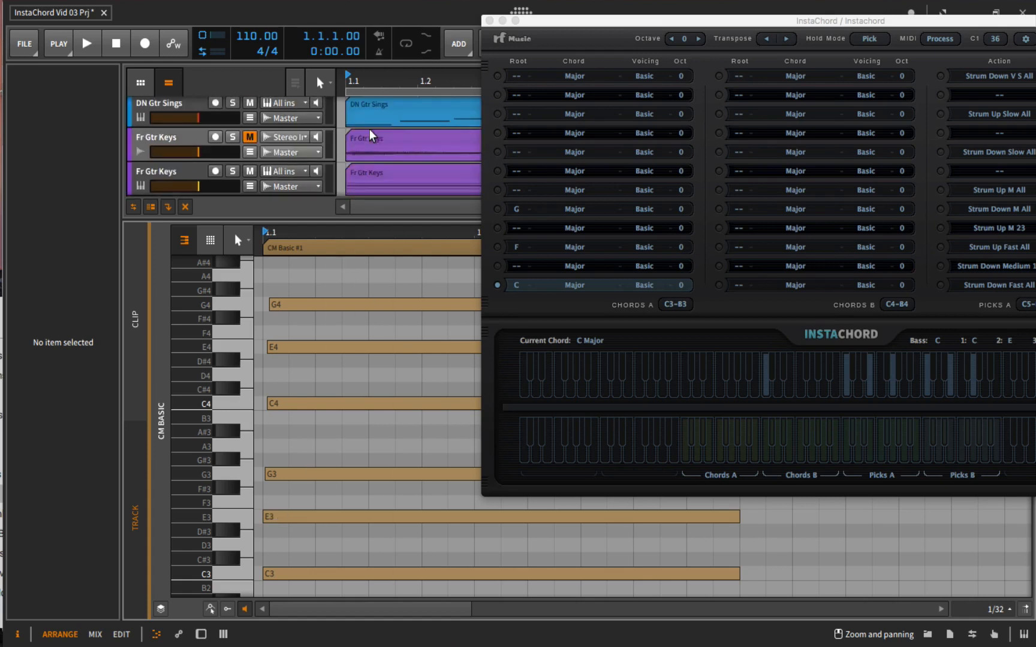
pyautogui.click(370, 108)
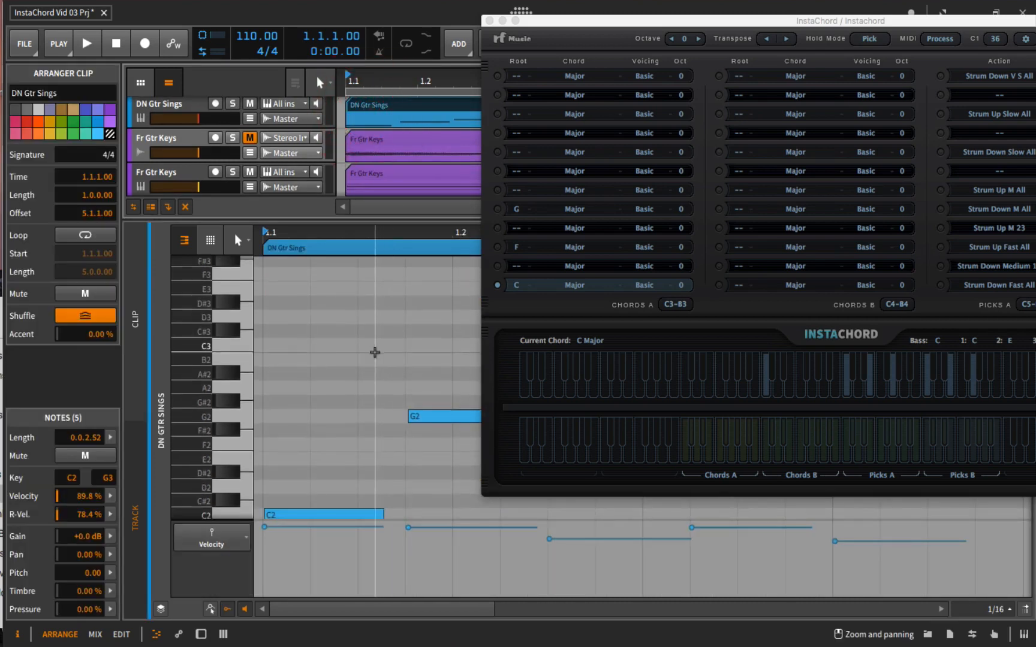
pyautogui.scroll(-5, 374, 353)
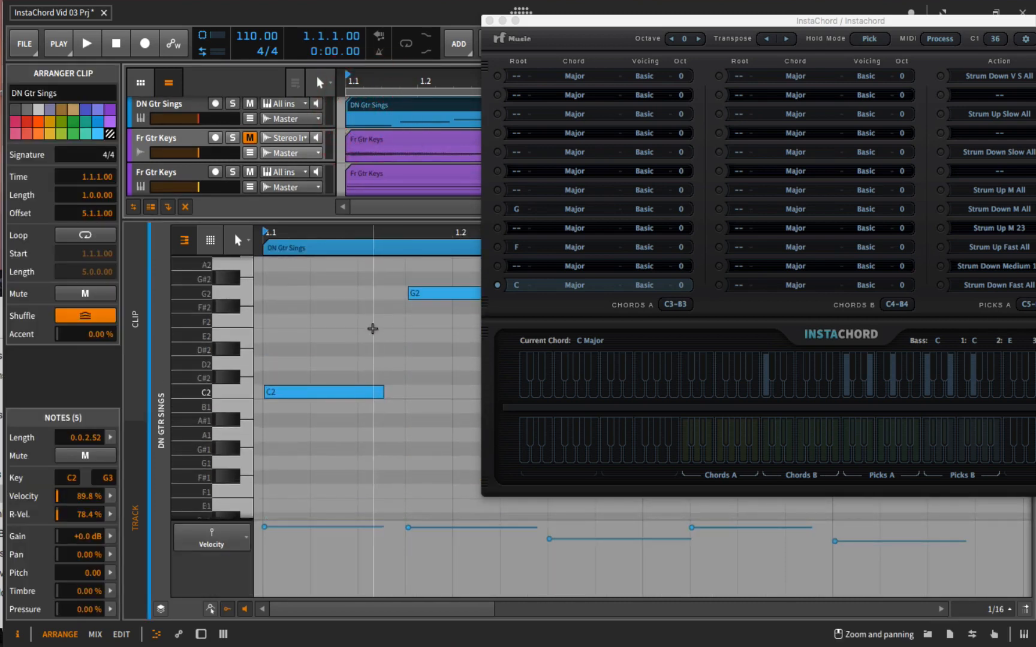
pyautogui.moveTo(370, 233); pyautogui.dragTo(370, 324)
pyautogui.scroll(7, 375, 316)
pyautogui.scroll(-2, 361, 335)
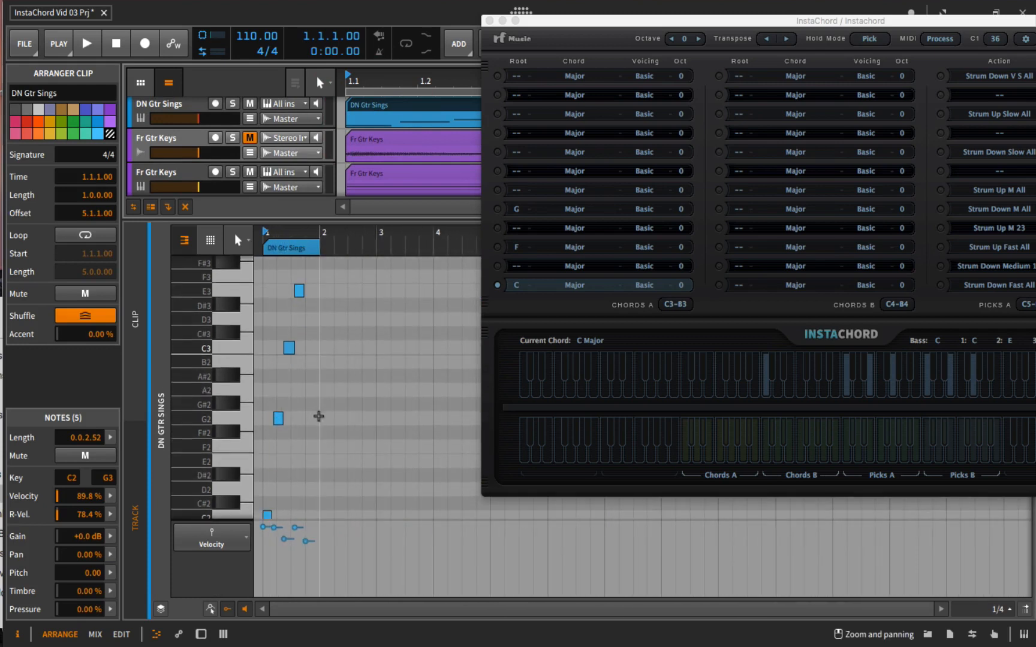
pyautogui.scroll(-3, 311, 432)
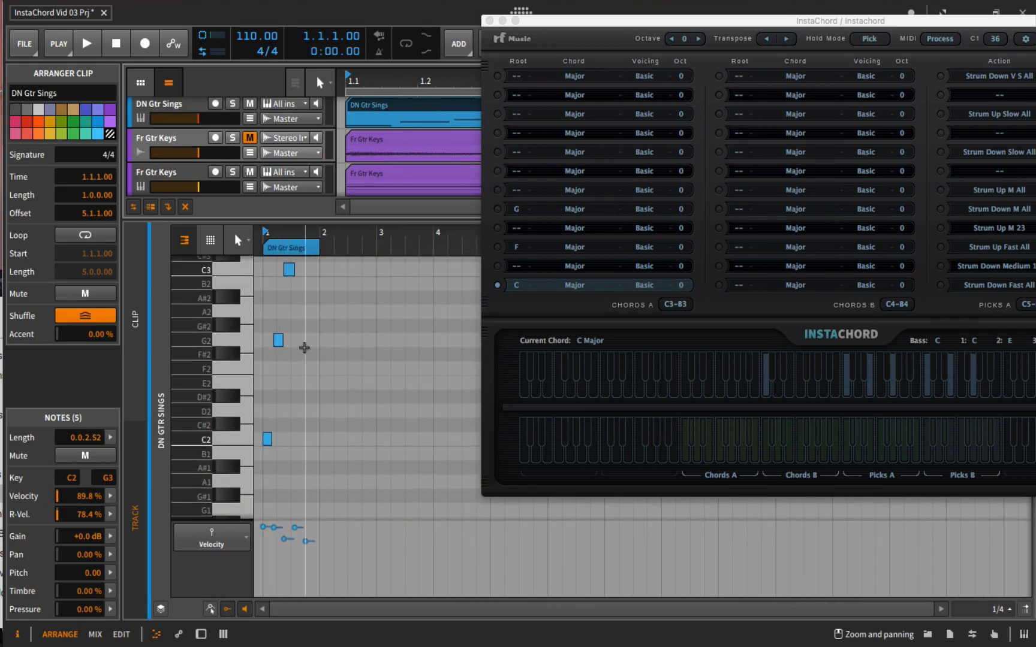
pyautogui.scroll(3, 289, 339)
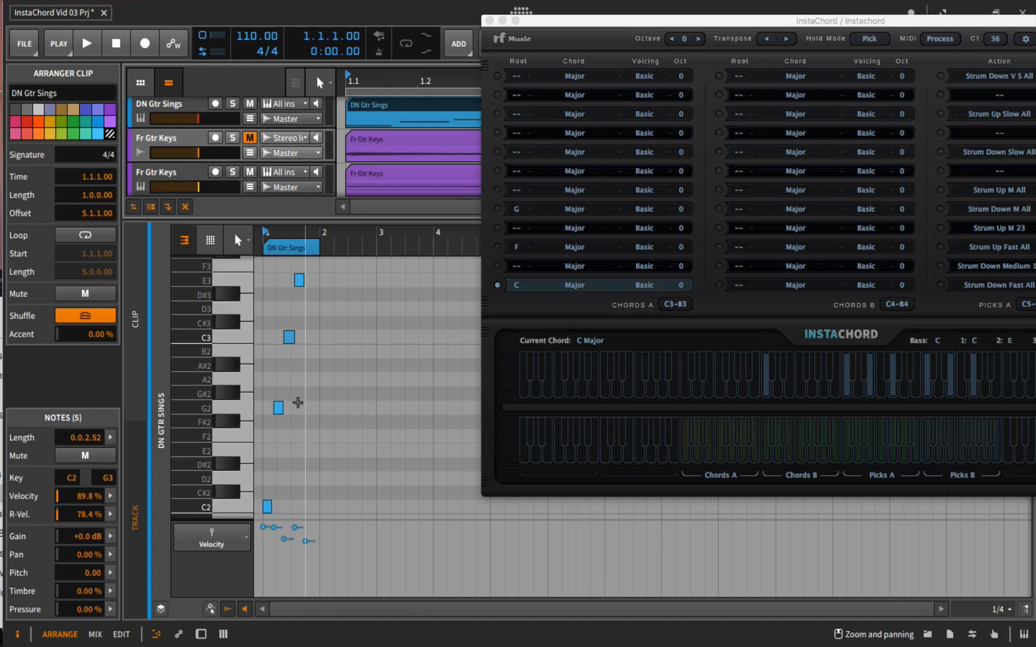
pyautogui.scroll(3, 298, 400)
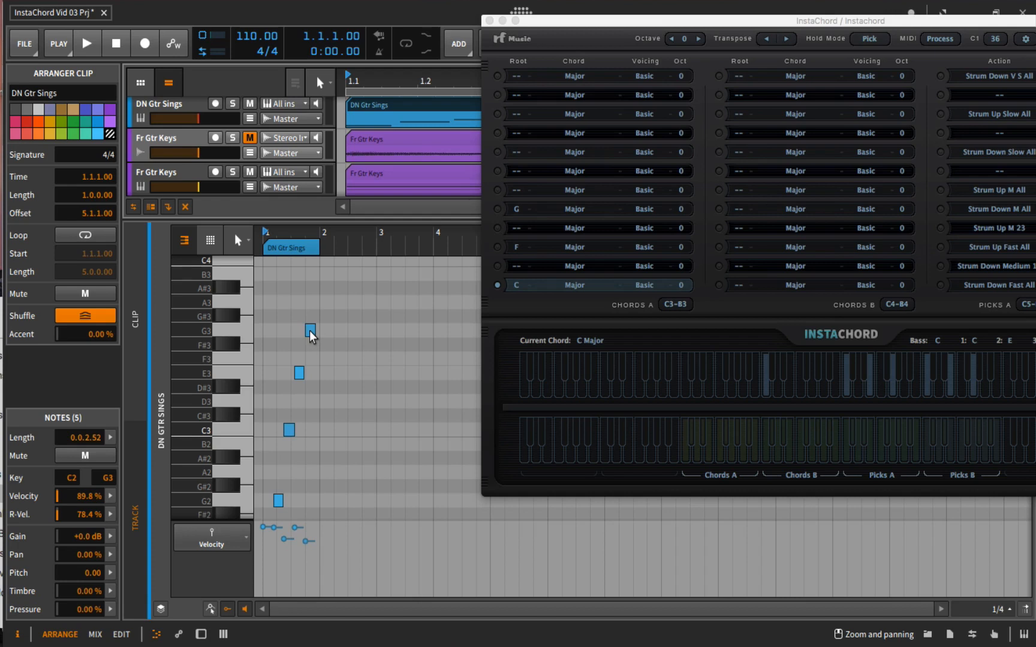
pyautogui.scroll(-3, 315, 391)
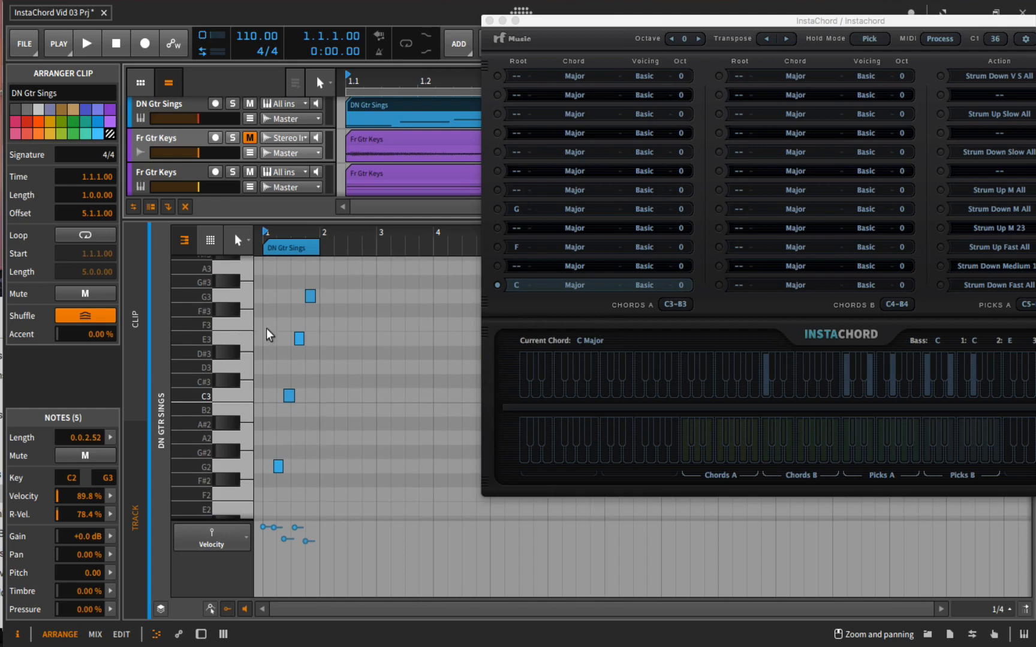
pyautogui.scroll(-1, 345, 338)
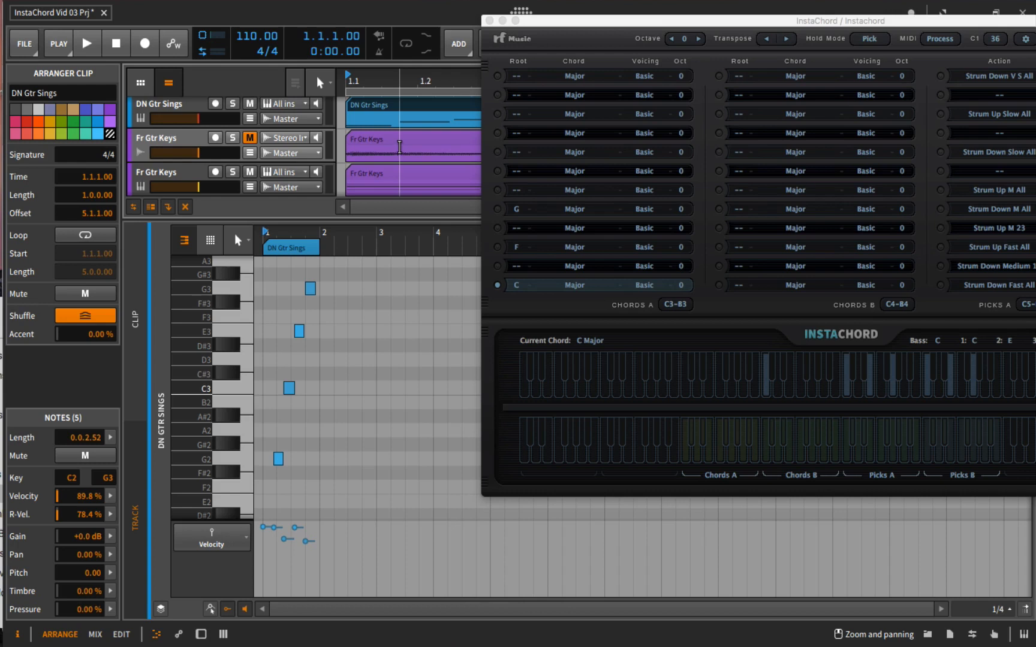
# Find the CM Gtr track in the arranger and view the voicing options for InstaChord's C Major chord.
pyautogui.scroll(-1, 378, 162)
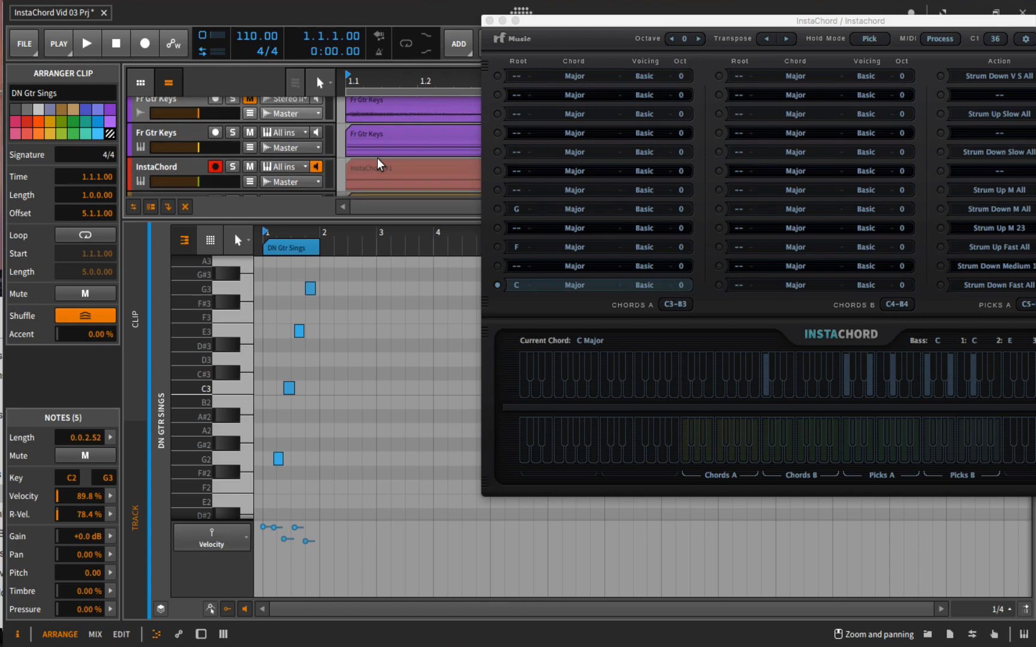
pyautogui.scroll(1, 377, 158)
pyautogui.scroll(-2, 377, 157)
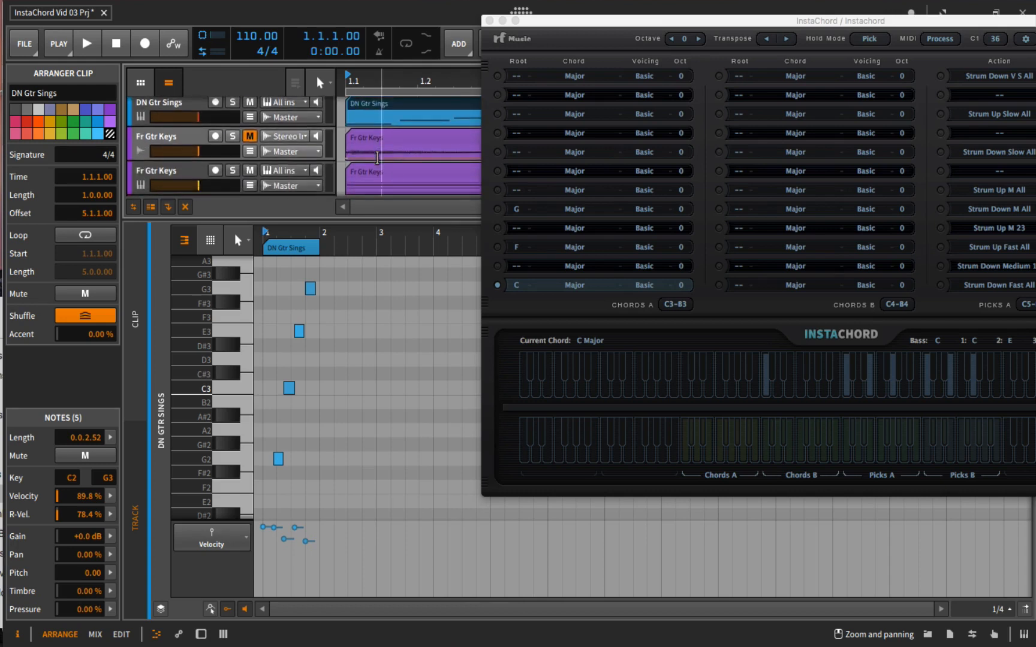
pyautogui.scroll(-2, 377, 158)
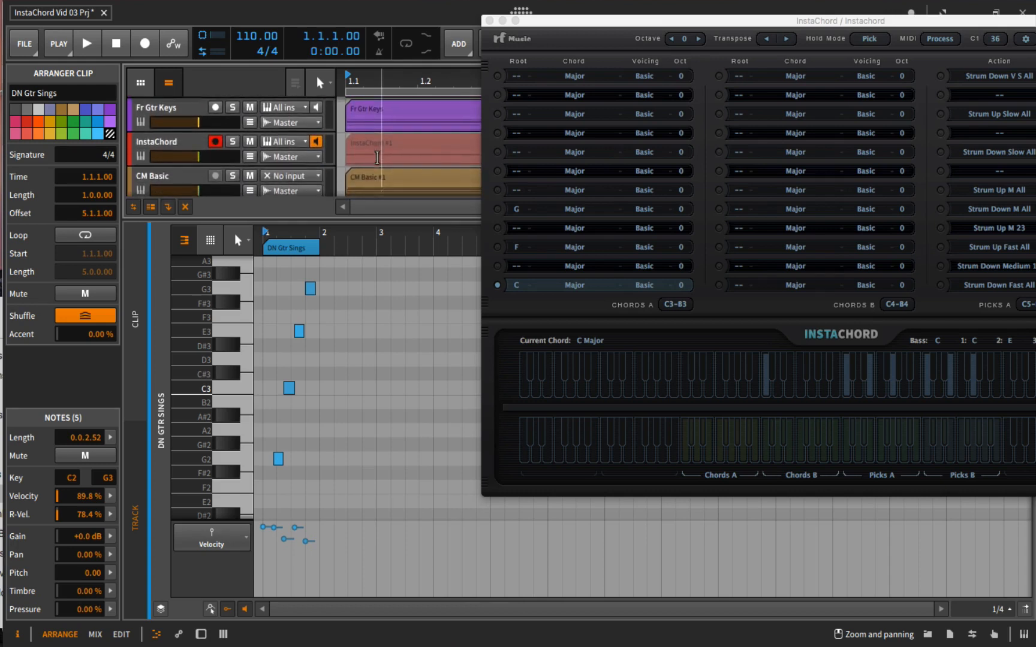
pyautogui.scroll(-1, 376, 153)
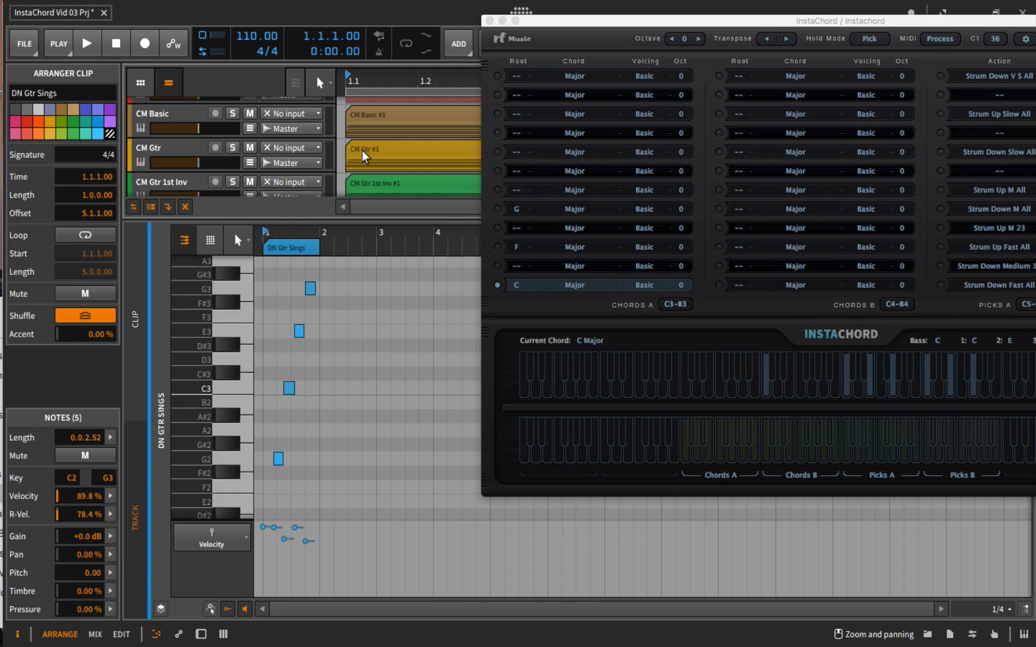
pyautogui.click(640, 285)
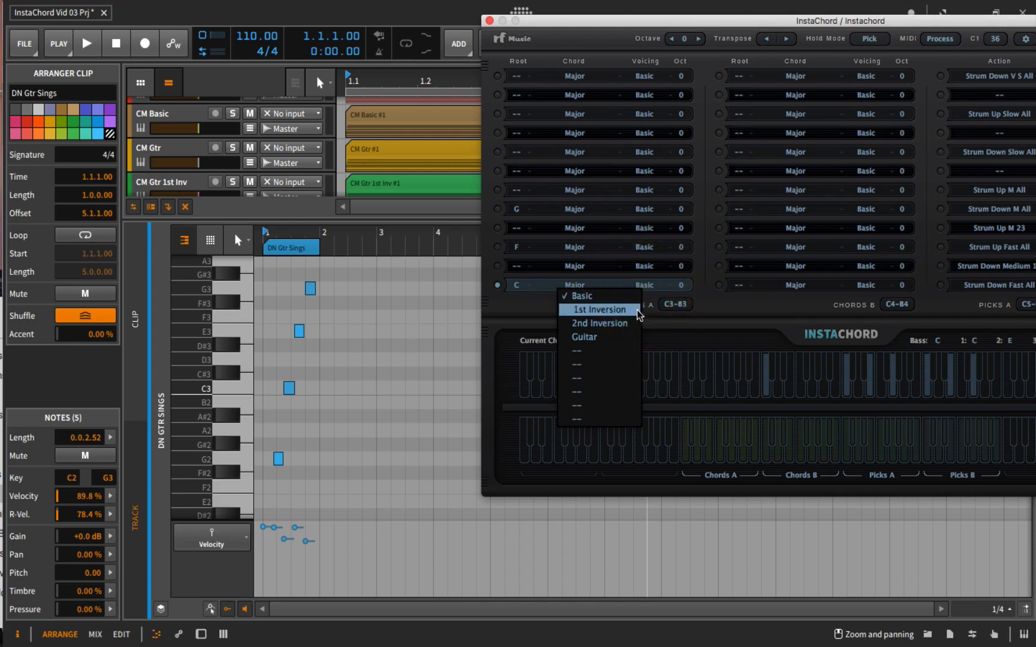
pyautogui.click(617, 339)
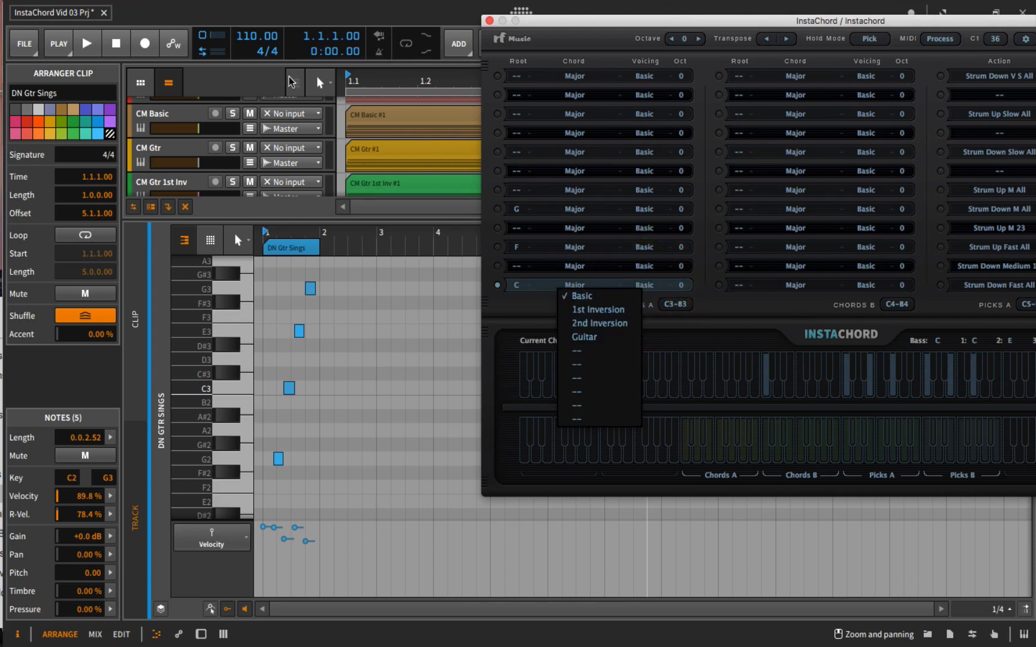
# Open the CM Gtr clip in the note editor and examine its chord notes from lowest to highest.
pyautogui.click(367, 152)
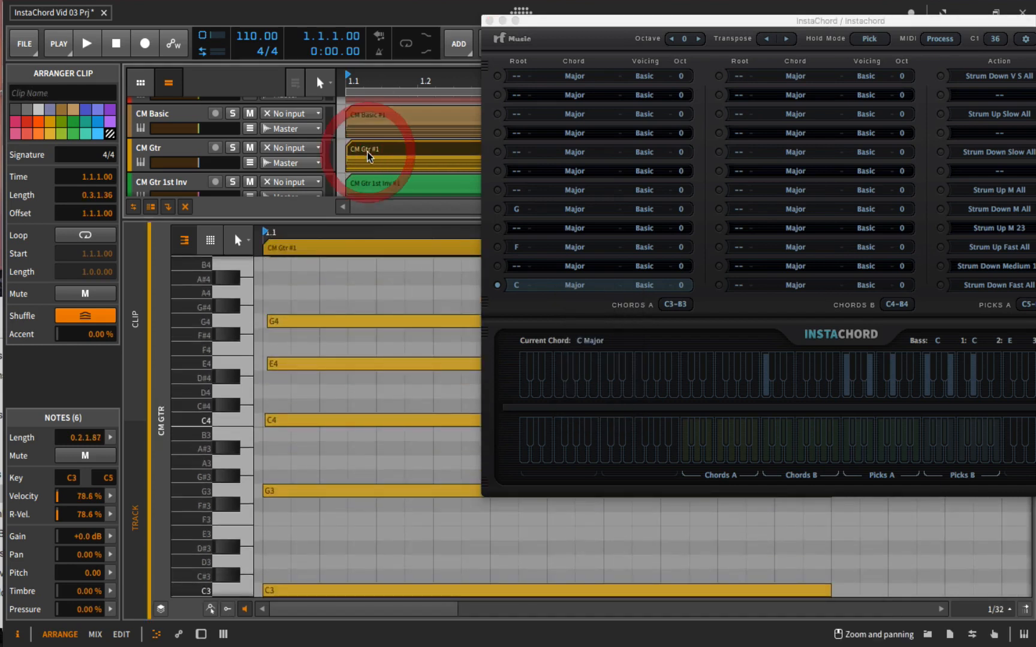
pyautogui.scroll(-3, 360, 347)
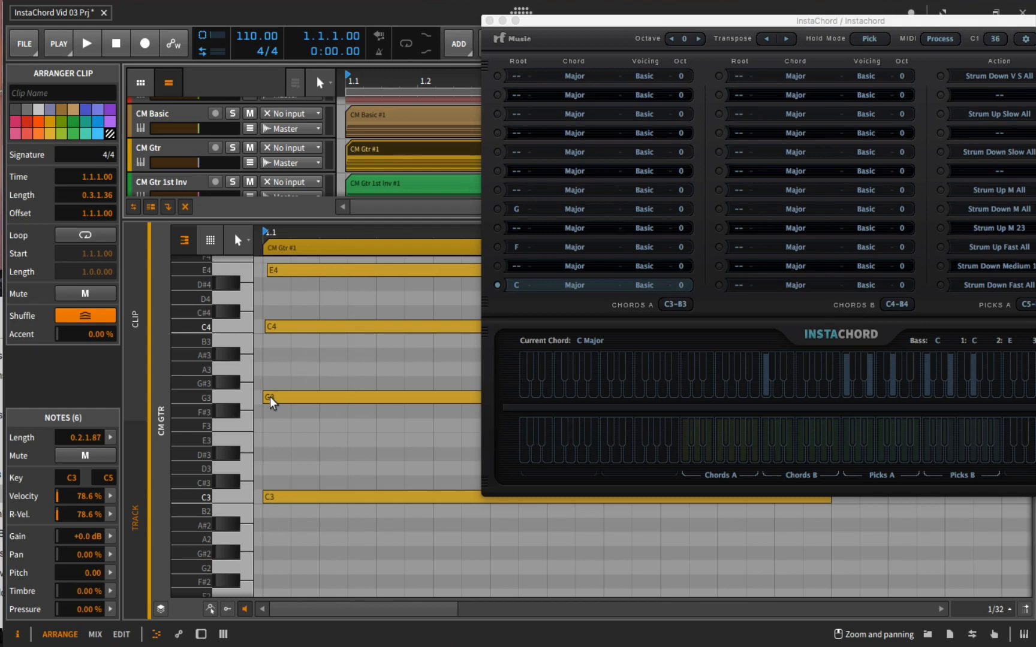
pyautogui.scroll(5, 270, 396)
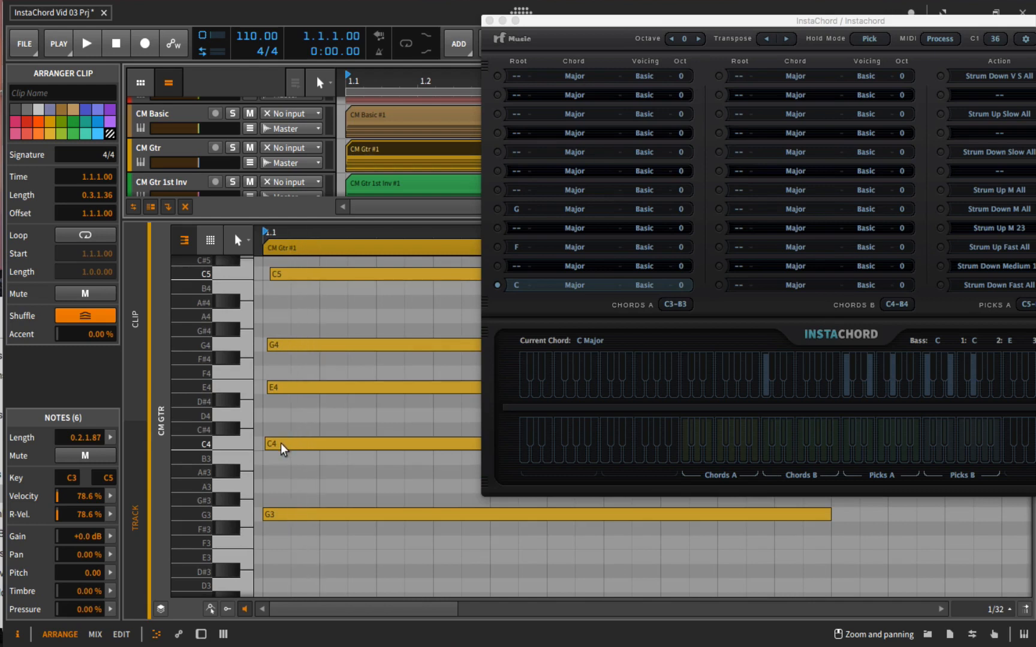
pyautogui.scroll(1, 280, 443)
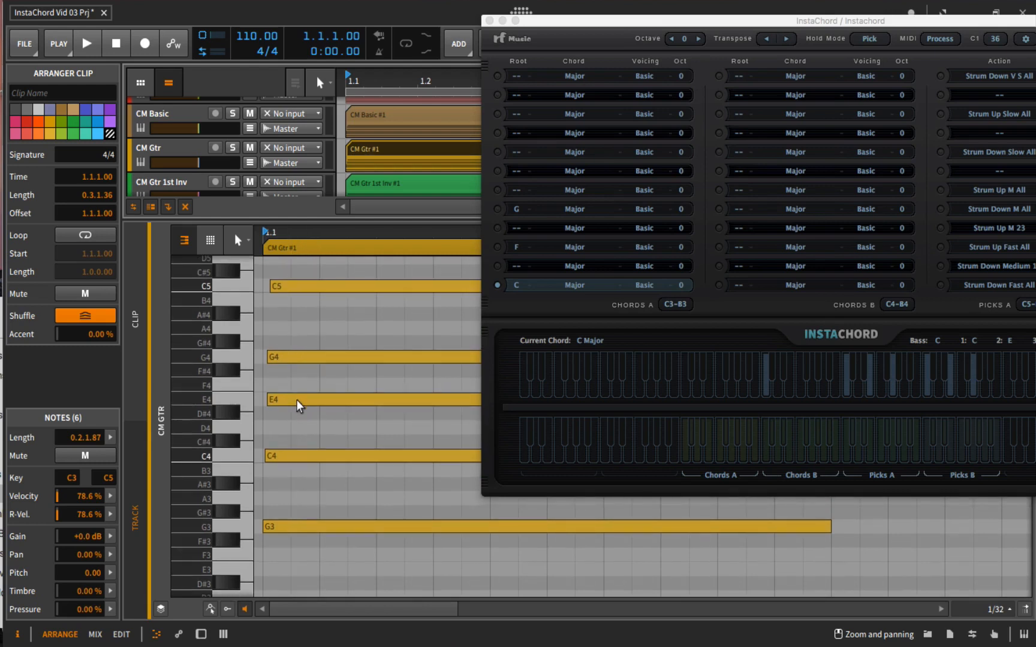
pyautogui.scroll(1, 295, 395)
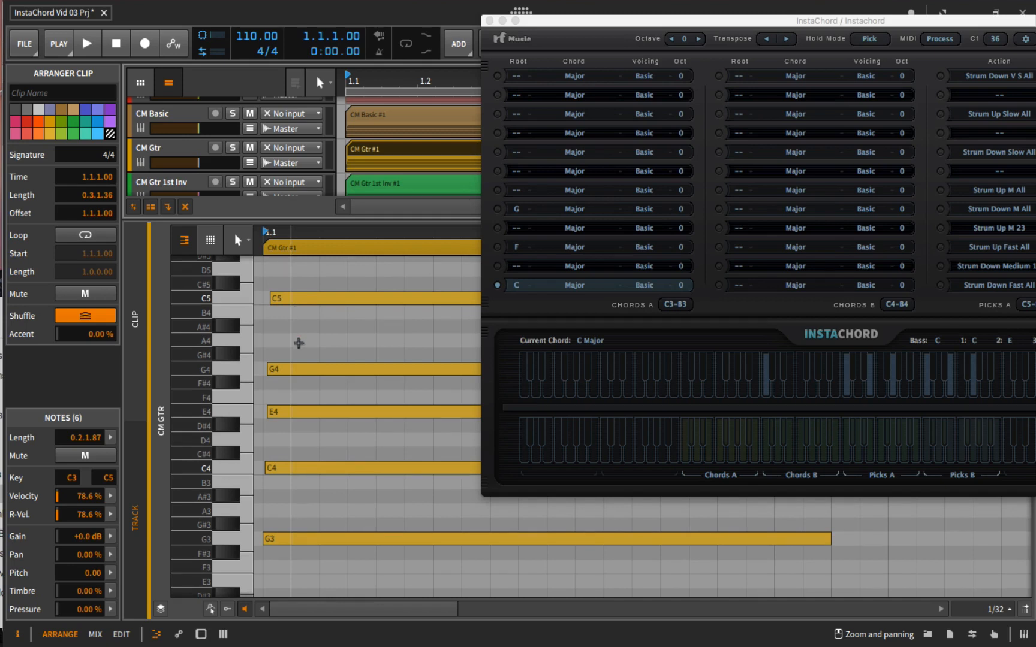
# Examine the spacing between the CM Gtr clip's stacked notes, from C3 up to C5, in the note editor.
pyautogui.scroll(-3, 296, 342)
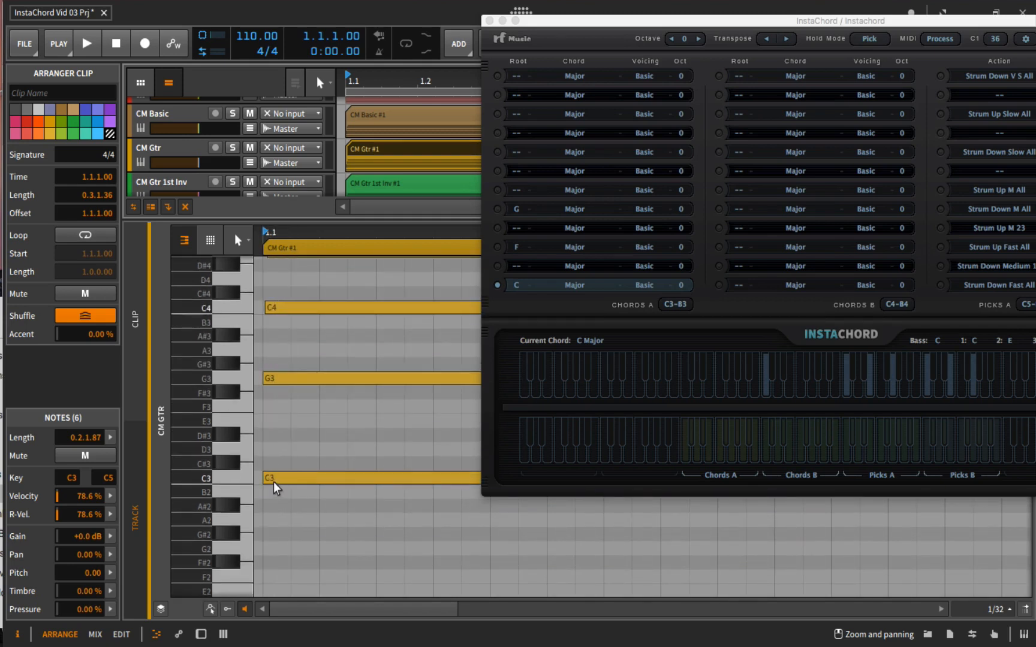
pyautogui.scroll(5, 274, 483)
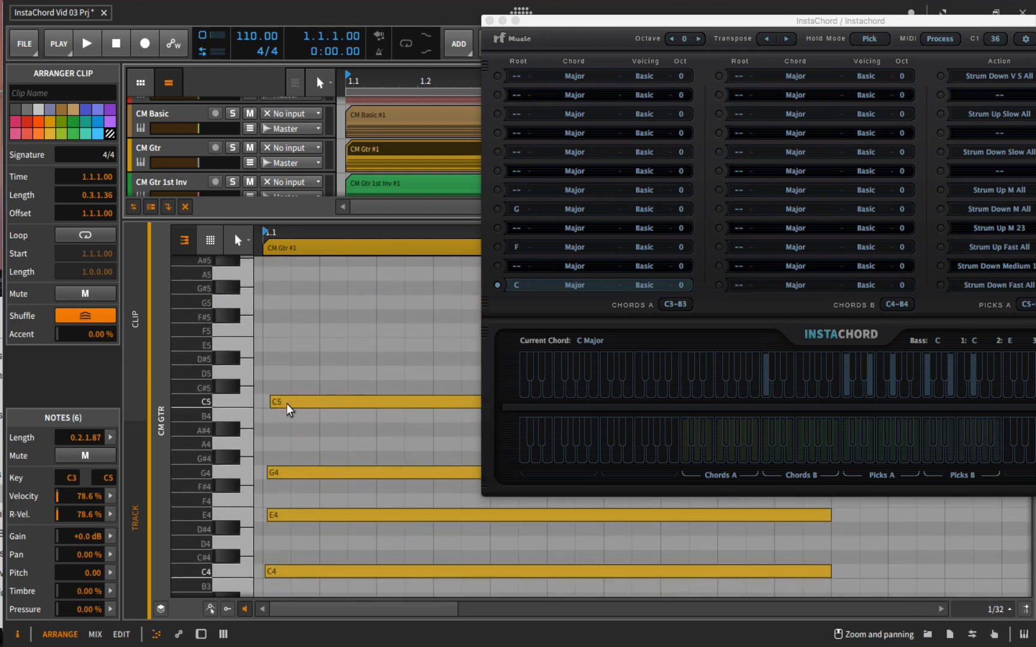
pyautogui.scroll(-2, 326, 374)
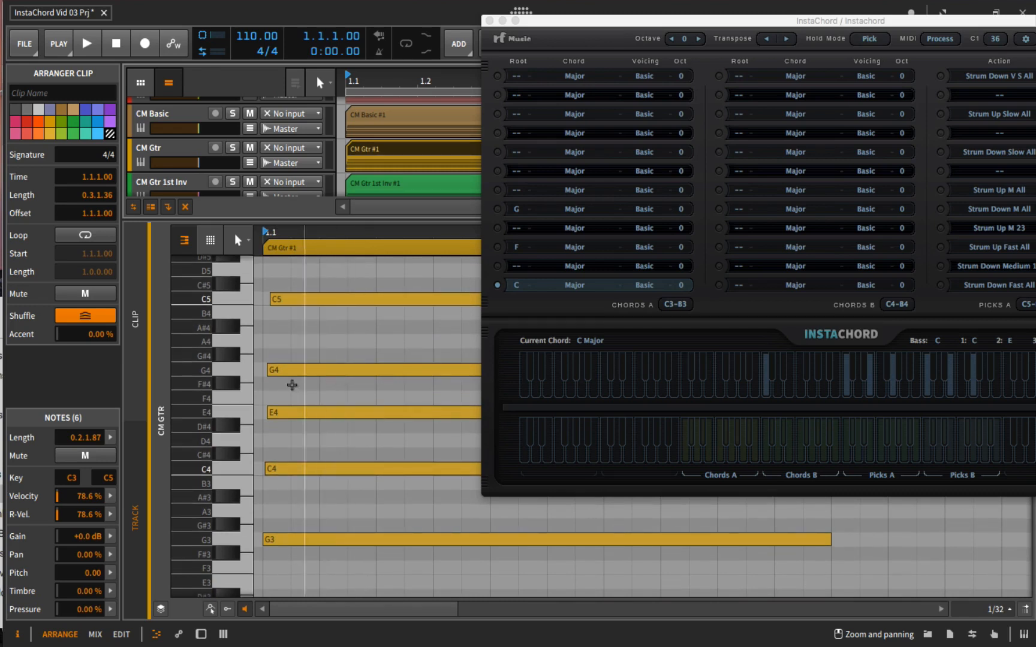
pyautogui.scroll(-1, 290, 394)
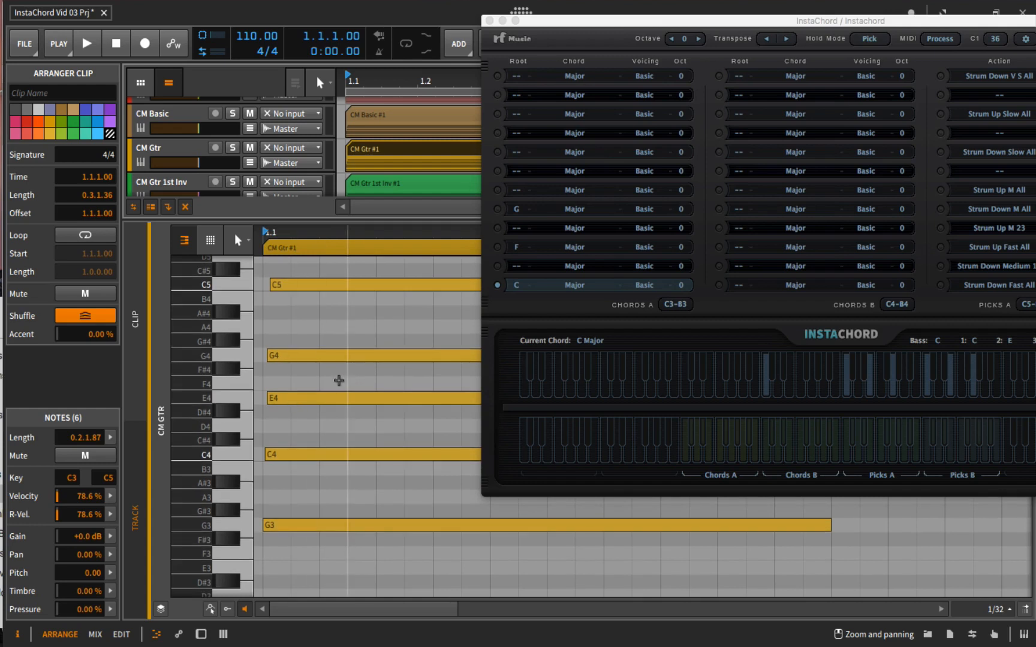
pyautogui.scroll(-3, 372, 462)
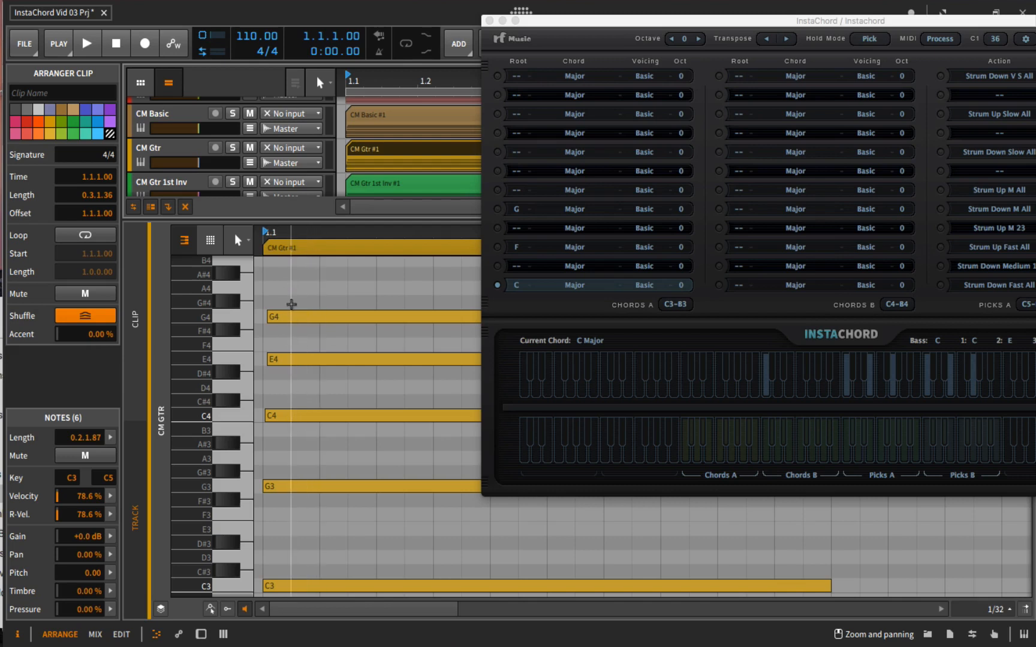
pyautogui.scroll(5, 294, 373)
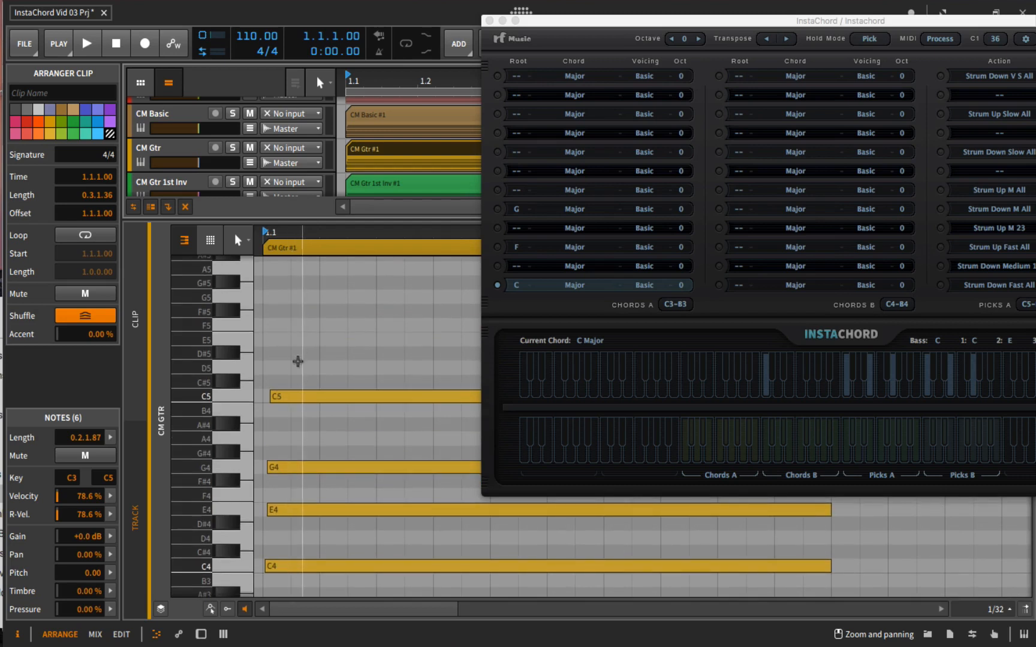
pyautogui.scroll(-9, 297, 337)
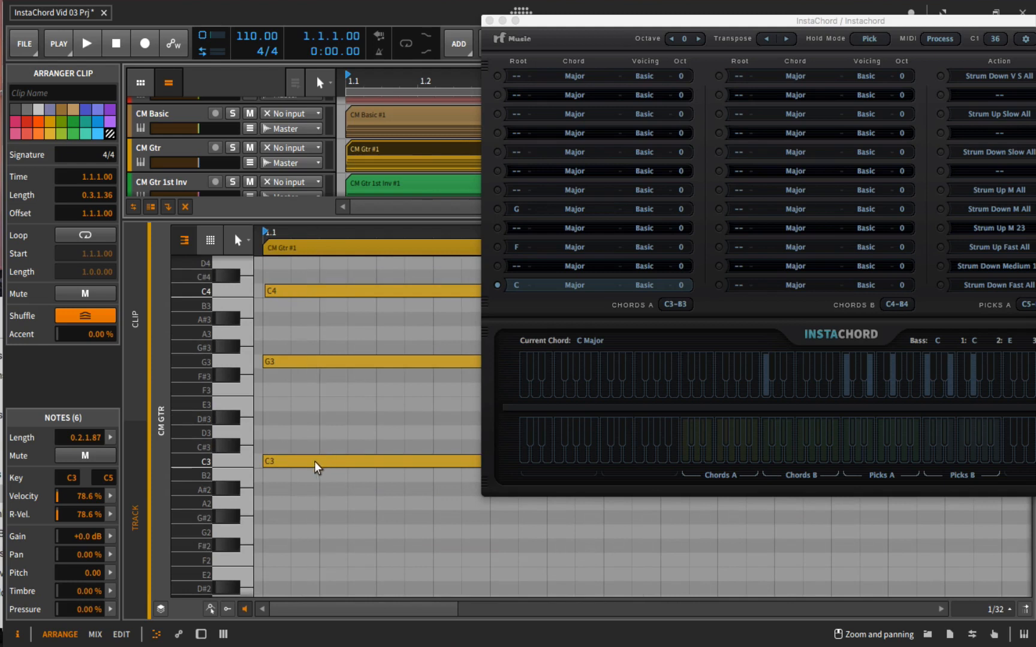
pyautogui.scroll(3, 280, 414)
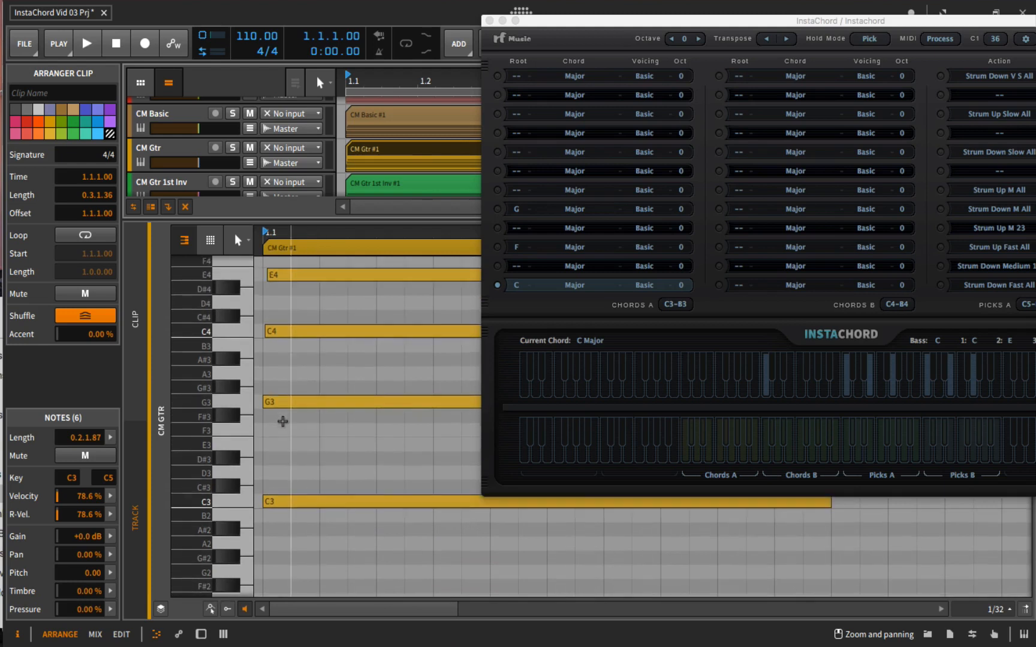
pyautogui.scroll(2, 283, 422)
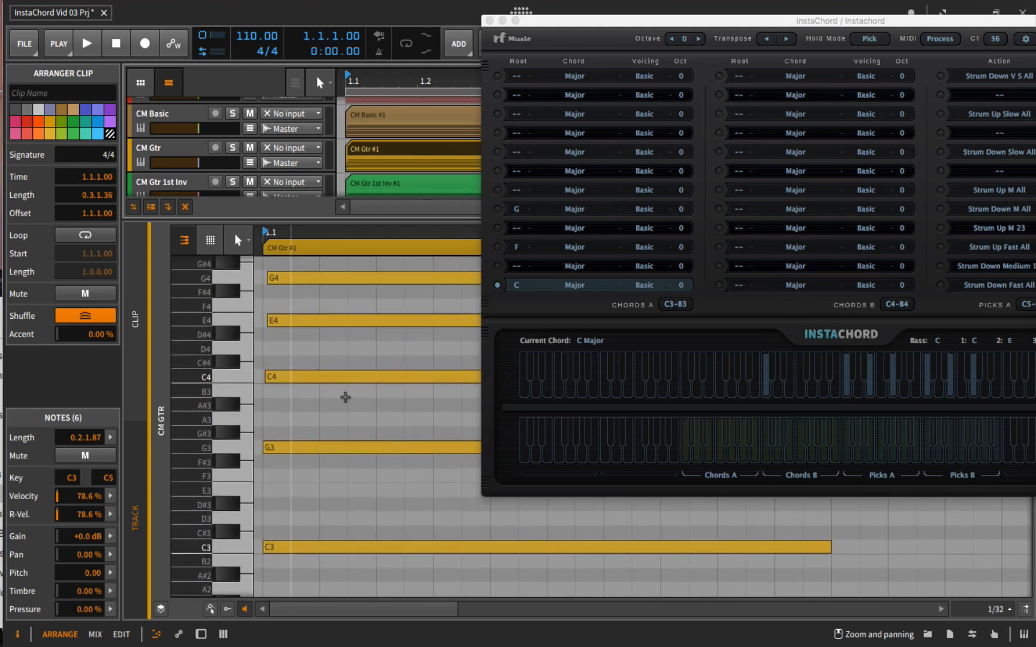
pyautogui.scroll(3, 336, 415)
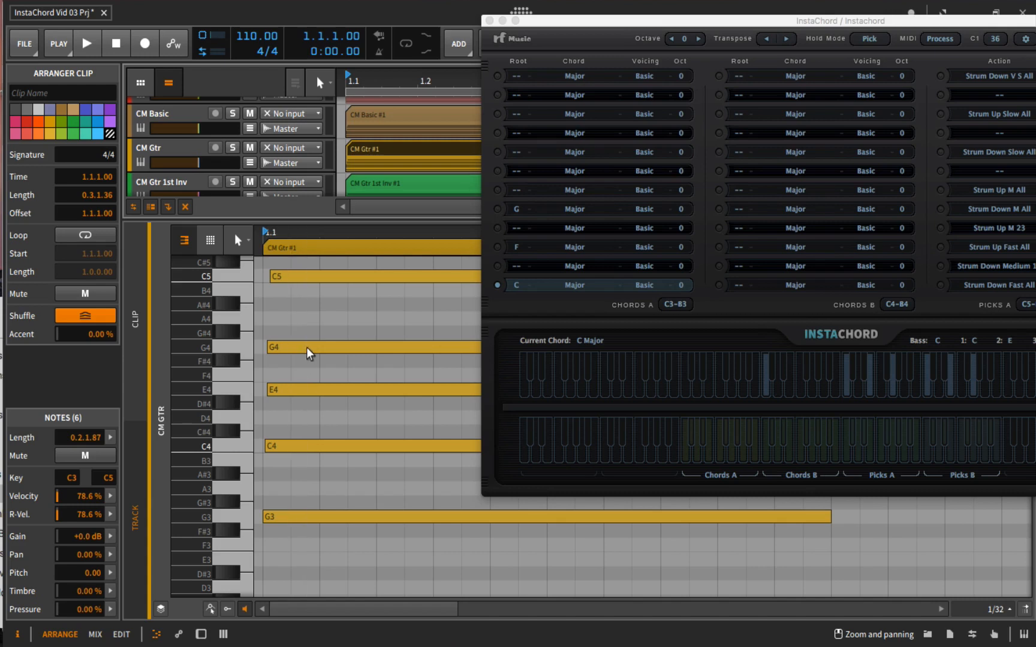
pyautogui.scroll(-3, 305, 358)
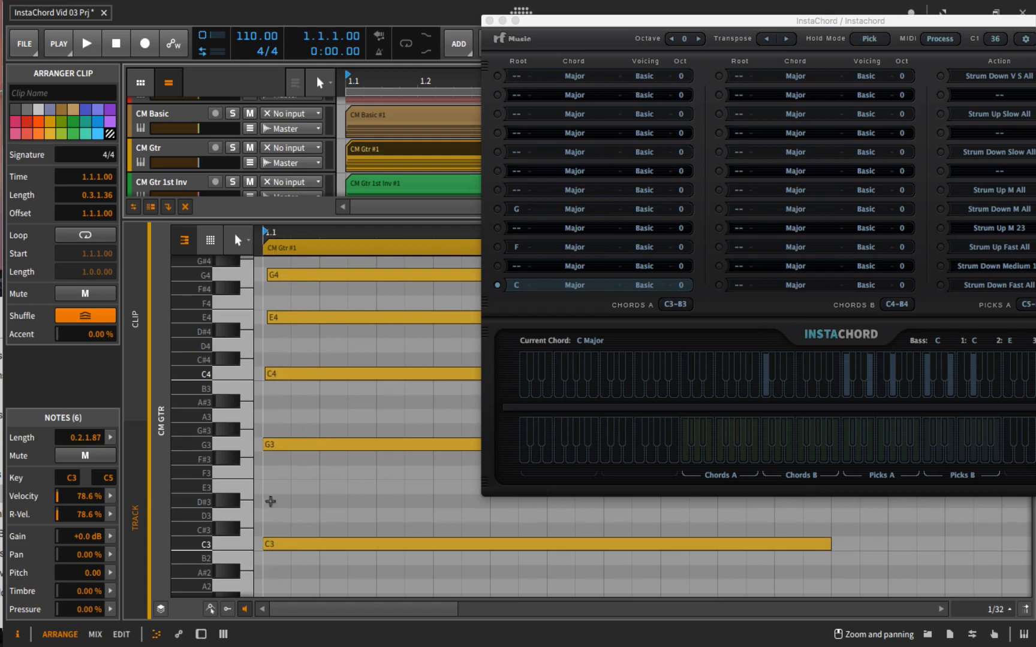
pyautogui.scroll(1, 283, 442)
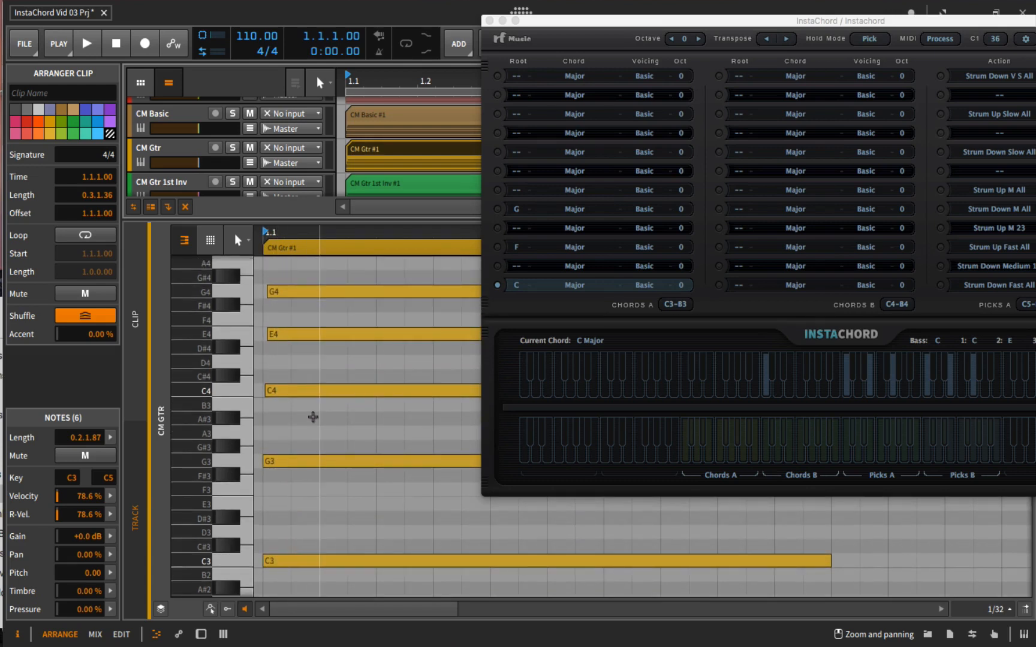
pyautogui.scroll(1, 313, 417)
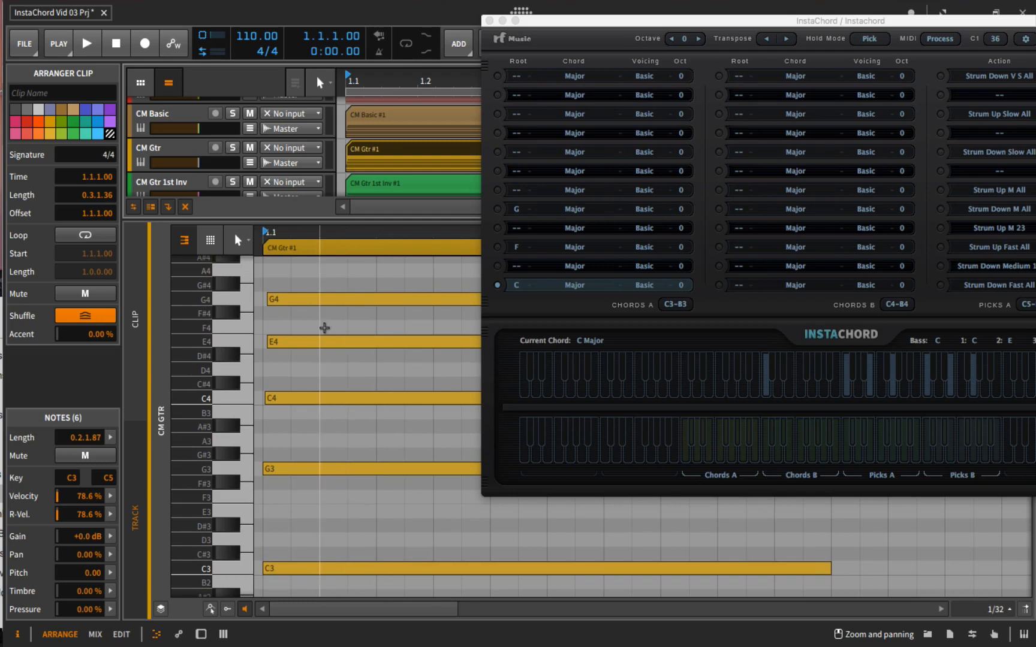
pyautogui.scroll(-1, 351, 330)
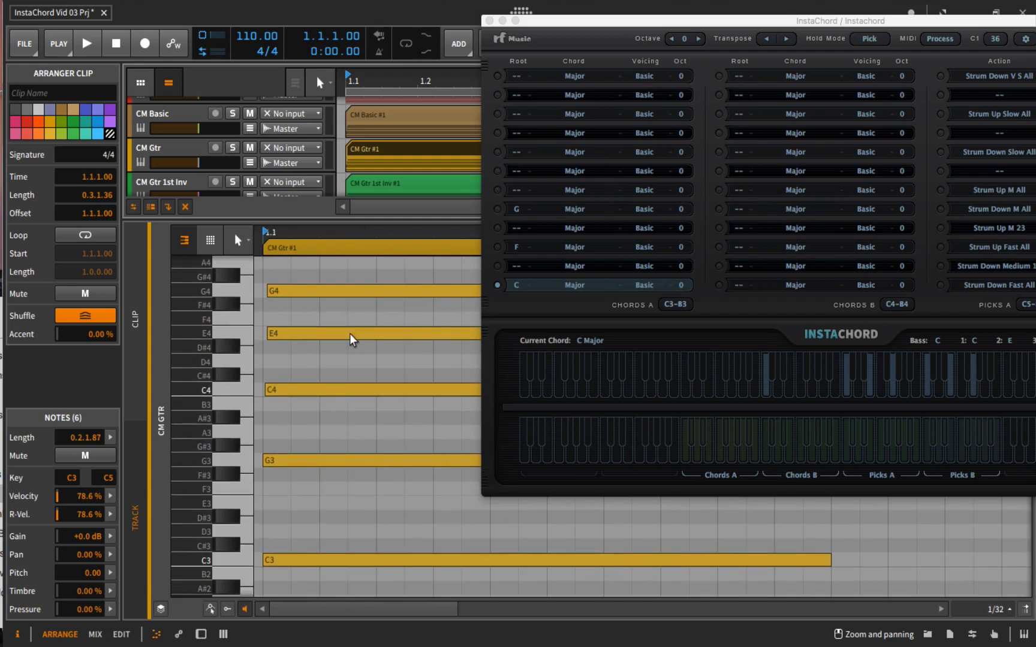
pyautogui.scroll(1, 348, 336)
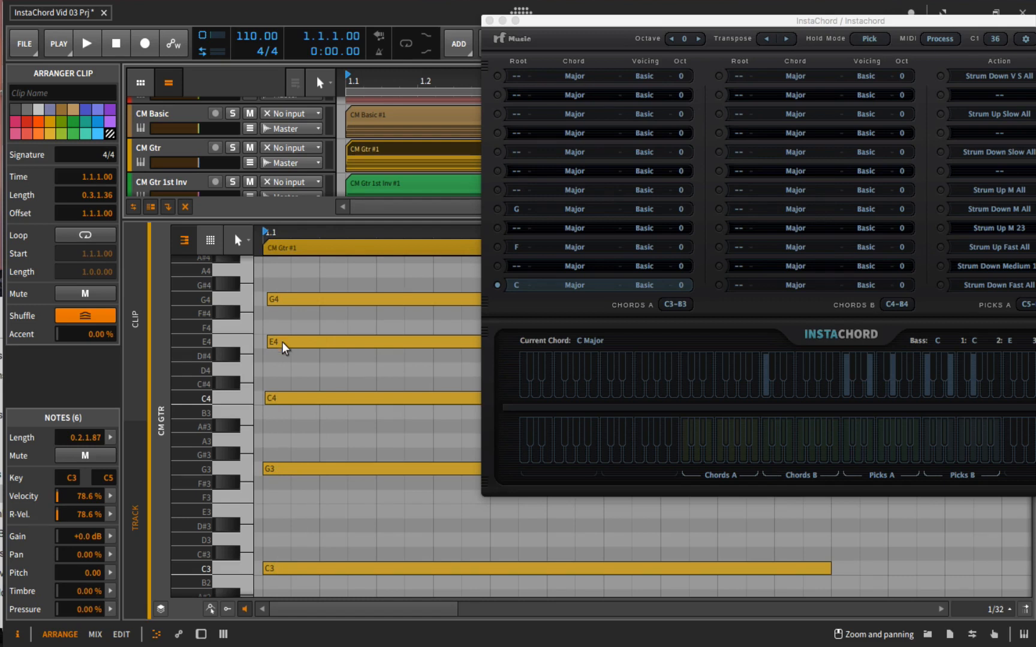
pyautogui.scroll(2, 282, 342)
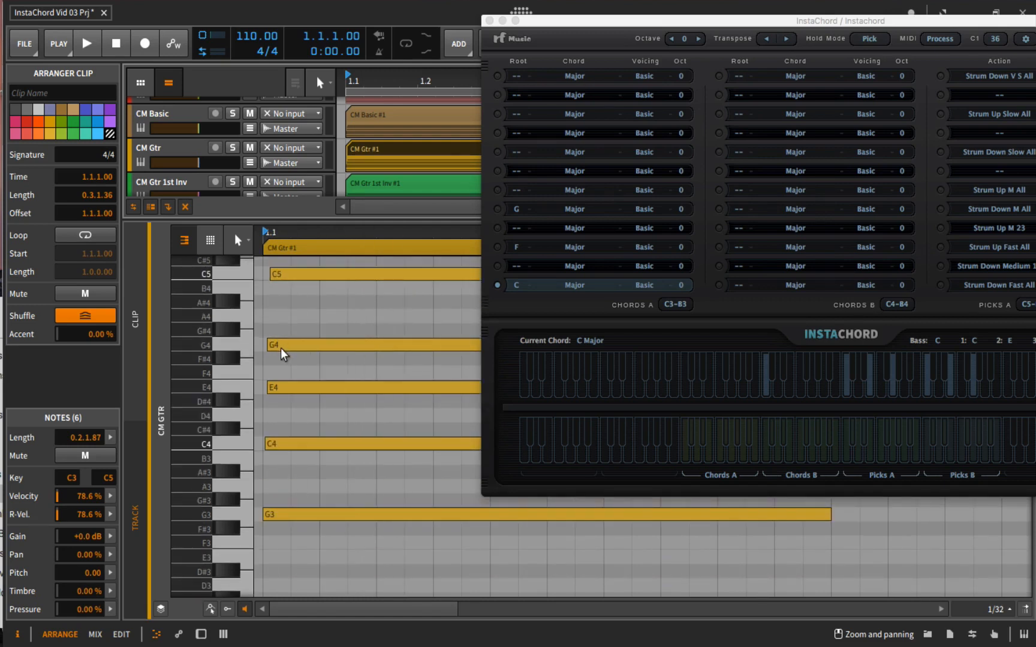
pyautogui.scroll(1, 303, 333)
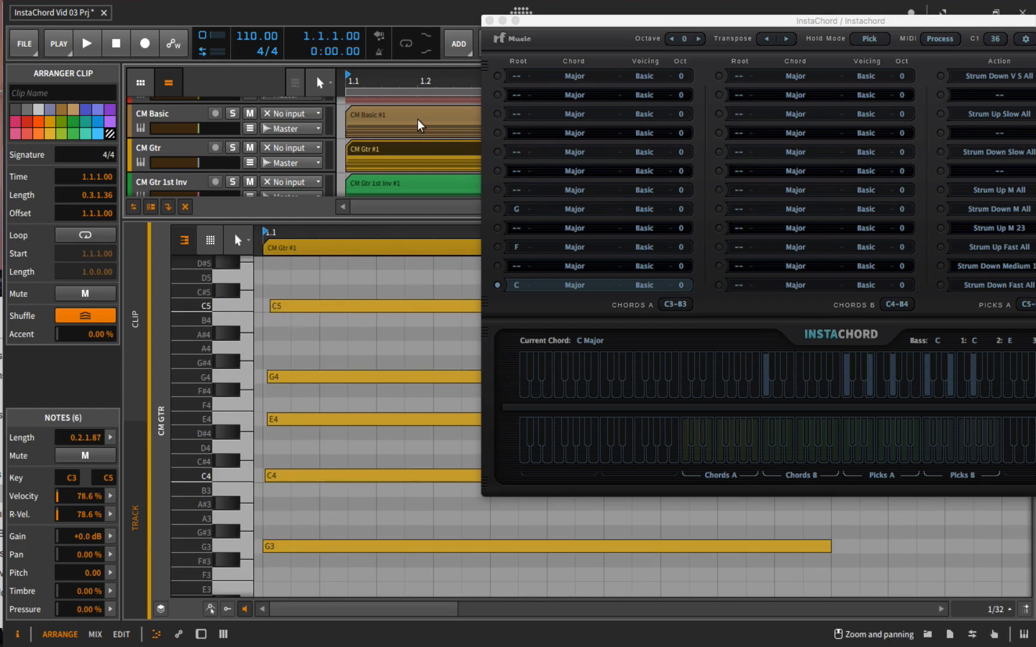
# Open the CM Gtr 1st Inv clip in the note editor and examine its chord notes from E3 to C5.
pyautogui.scroll(-3, 378, 182)
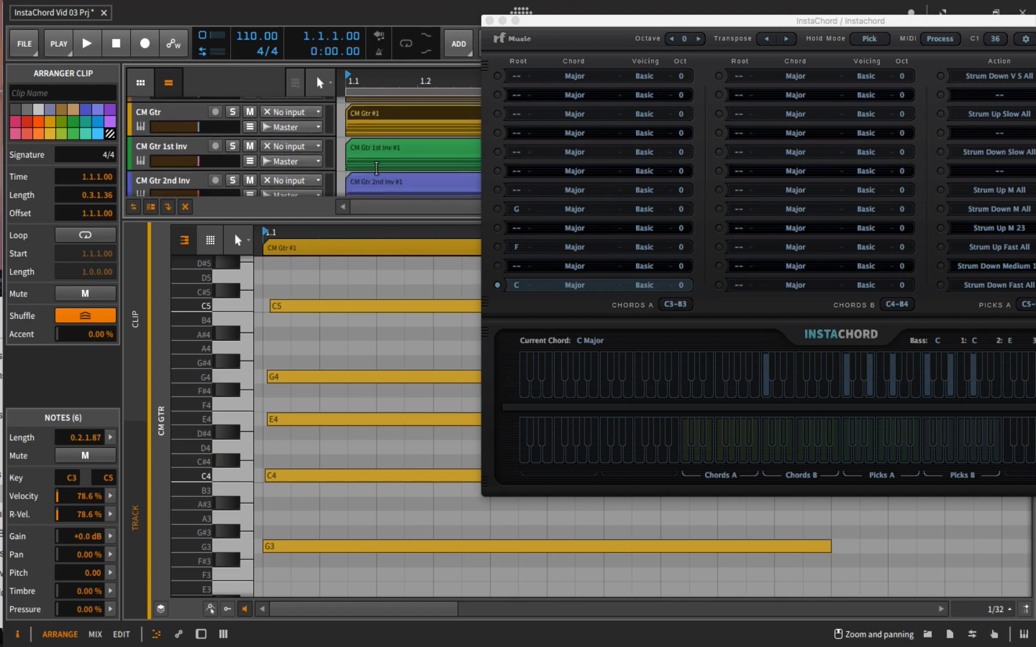
pyautogui.click(373, 145)
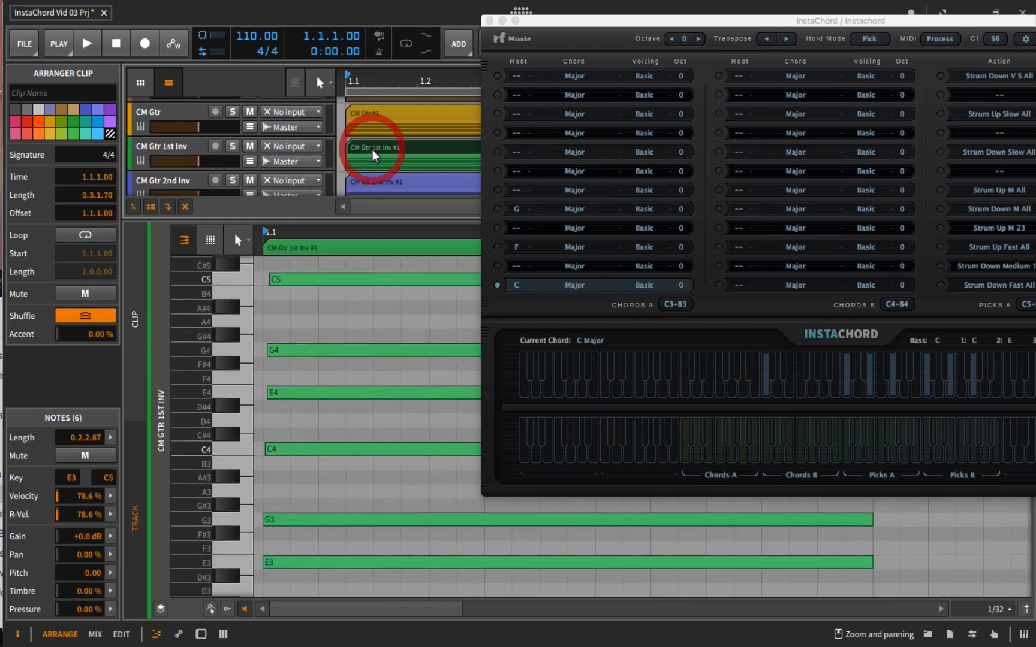
pyautogui.scroll(-3, 308, 383)
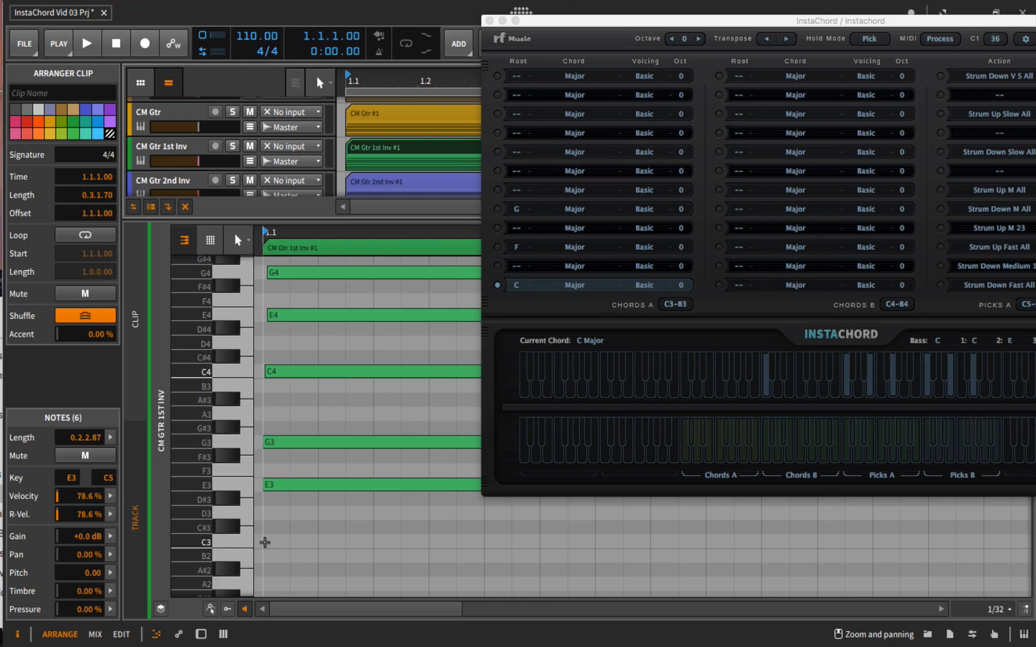
pyautogui.scroll(3, 266, 538)
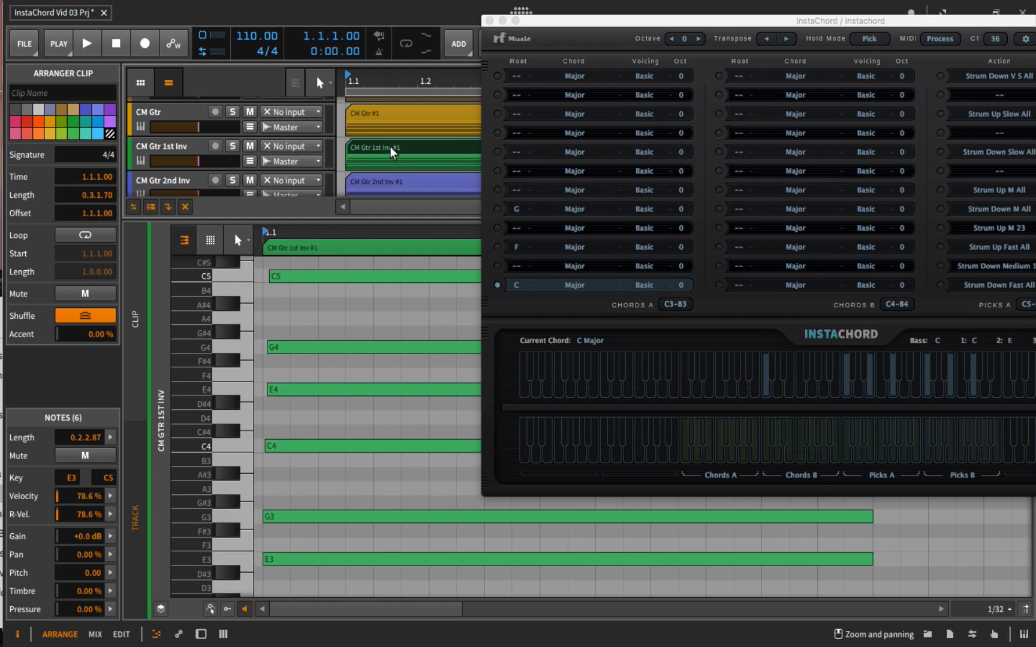
# Open the CM Gtr 2nd Inv clip in the note editor and examine its chord notes from G3 to E5.
pyautogui.scroll(-1, 389, 146)
pyautogui.click(371, 168)
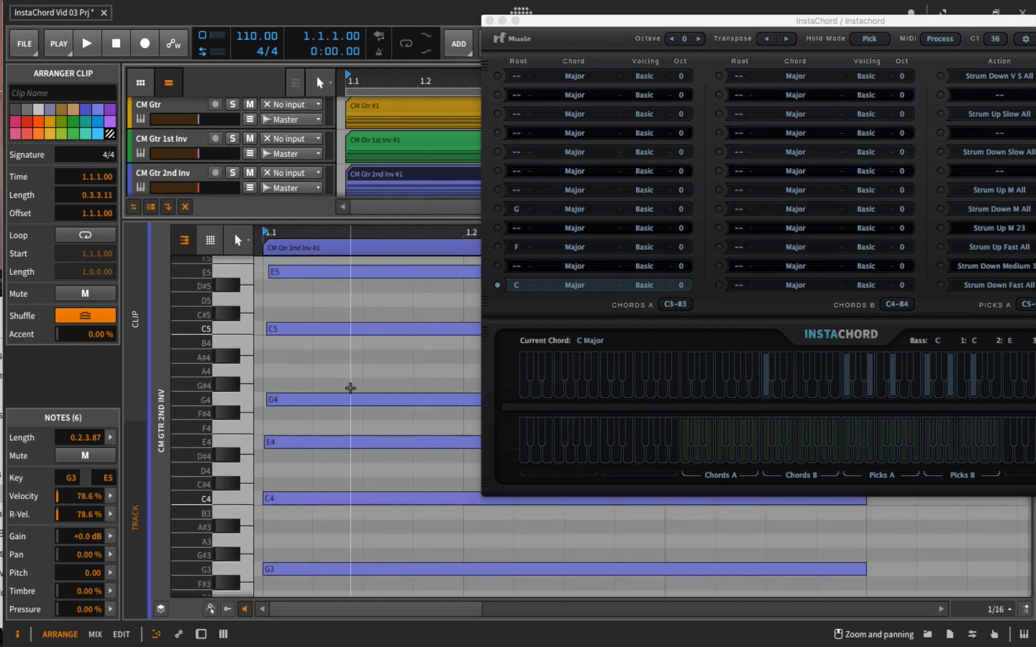
pyautogui.scroll(-2, 350, 390)
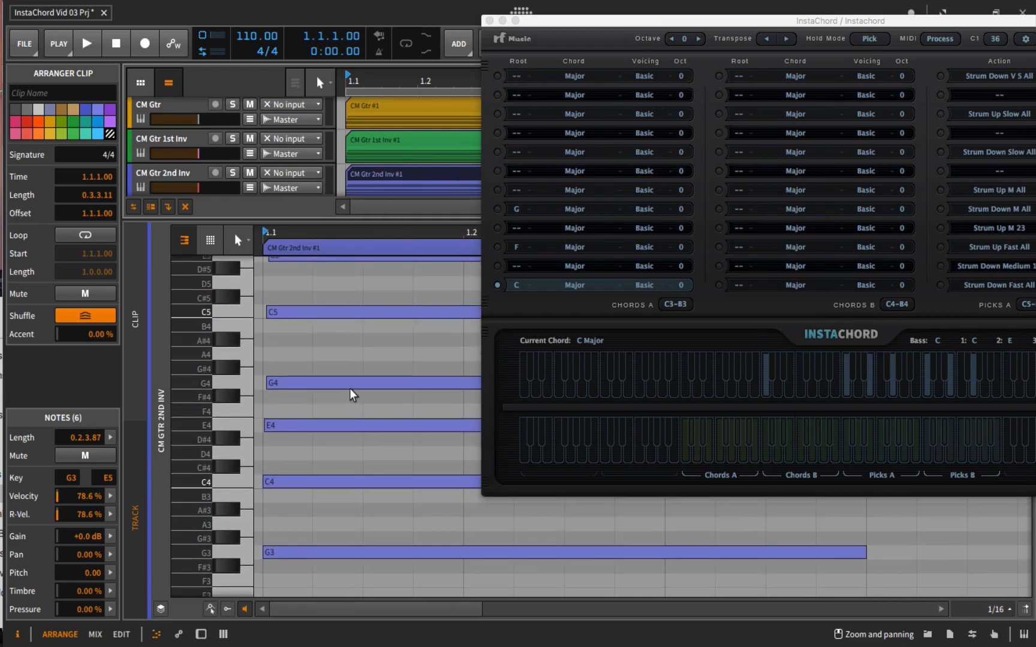
pyautogui.scroll(-4, 349, 385)
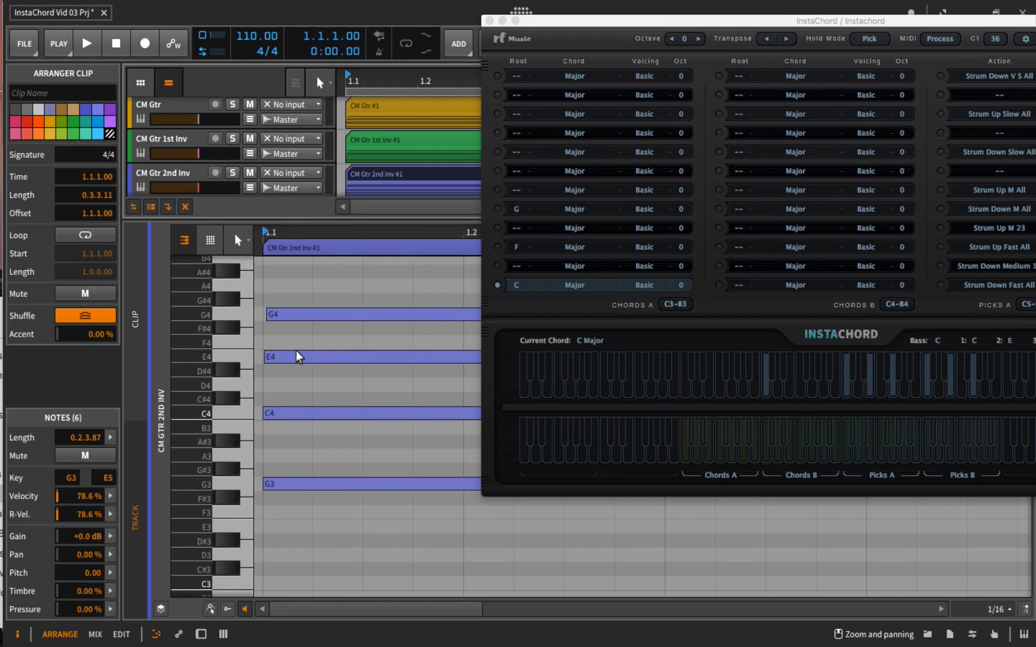
pyautogui.scroll(2, 291, 307)
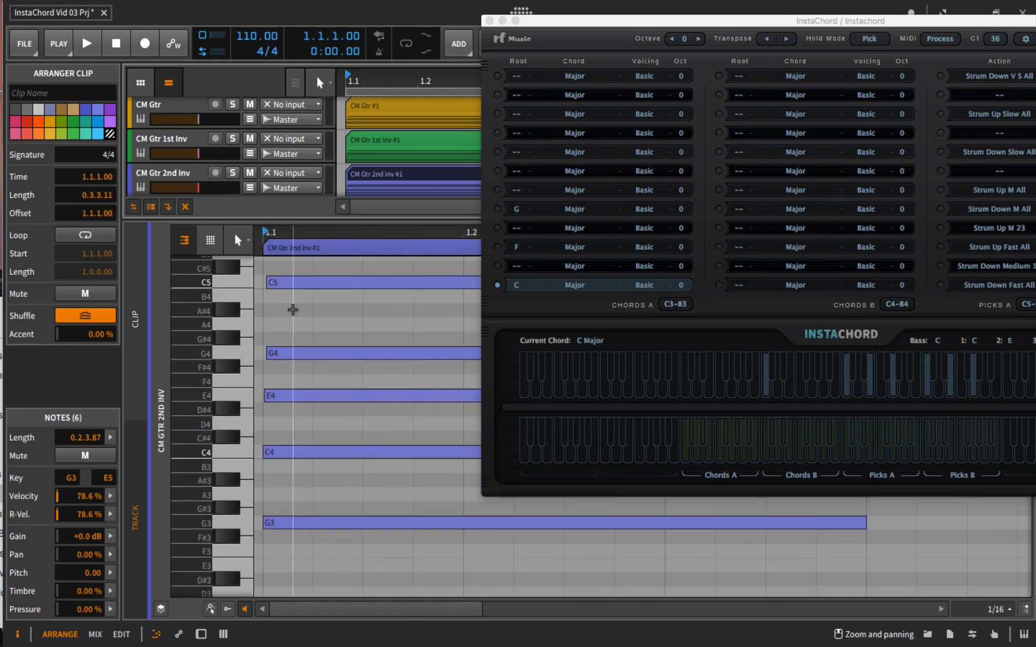
pyautogui.scroll(1, 293, 307)
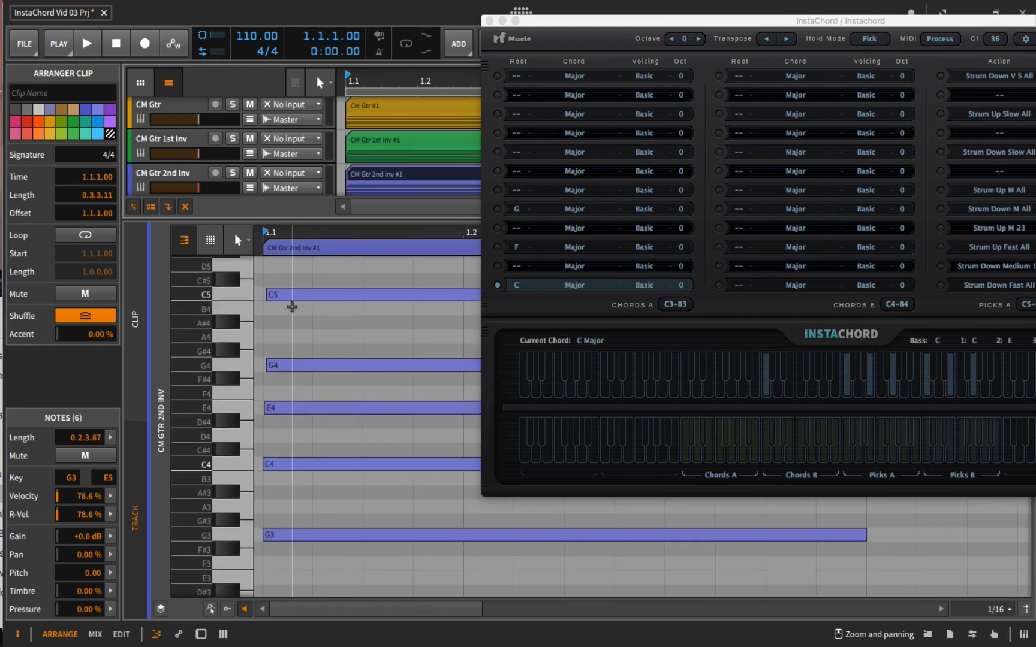
pyautogui.scroll(5, 288, 520)
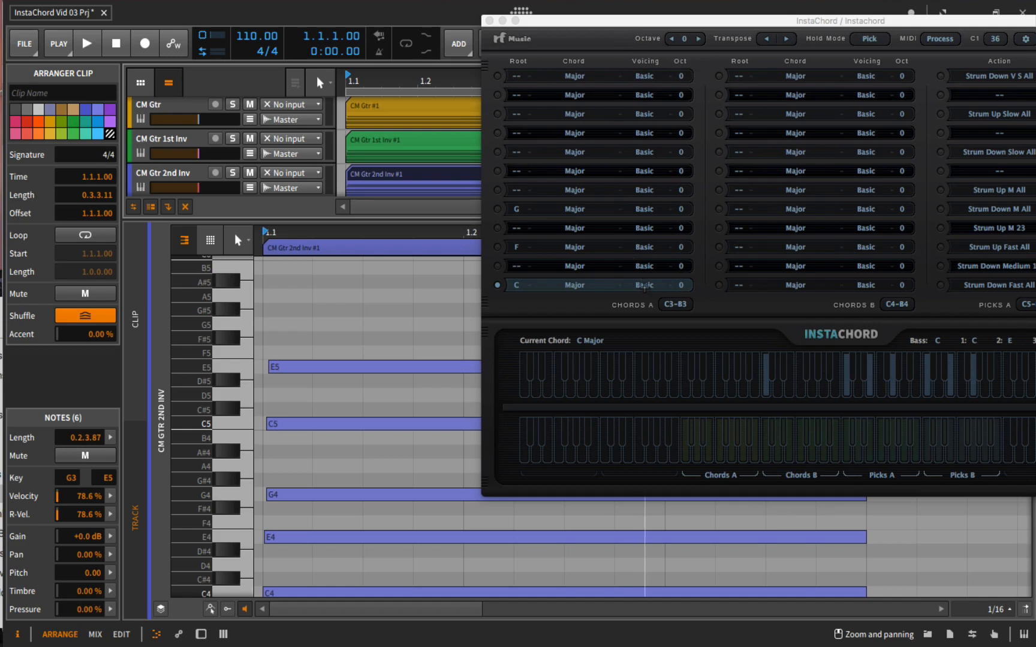
# Review the voicing options for InstaChord's C Major chord without changing the Basic voicing, and reposition the plugin window.
pyautogui.click(644, 287)
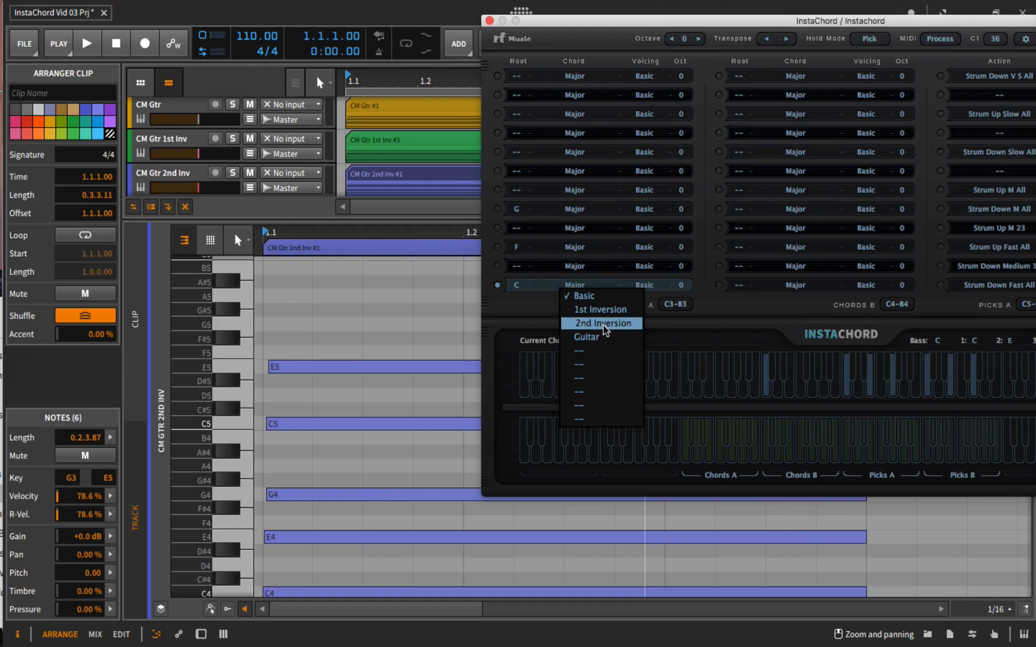
pyautogui.click(620, 21)
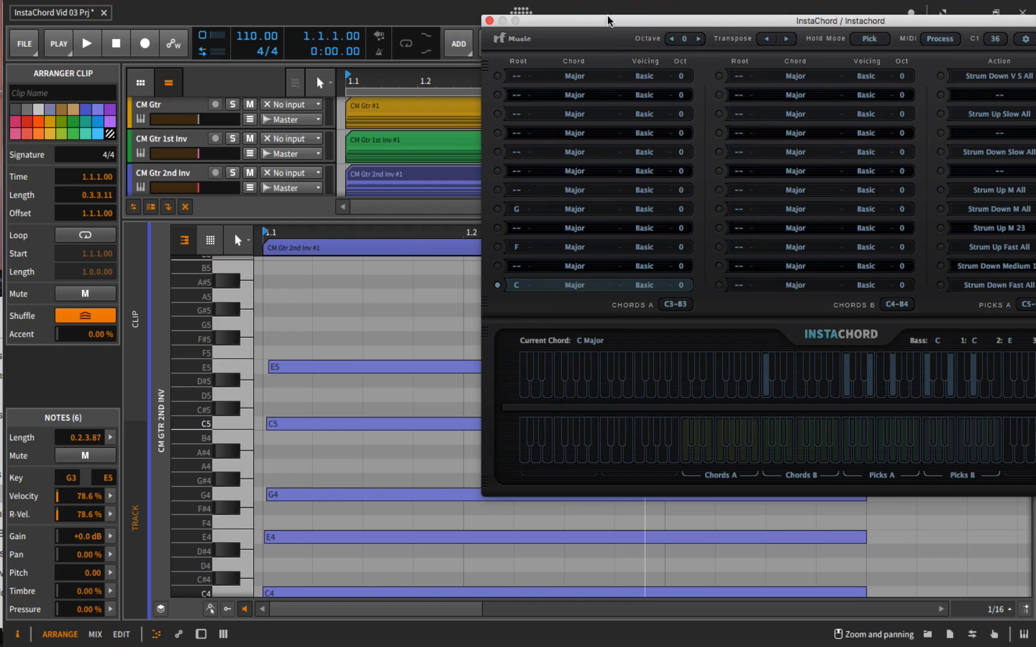
pyautogui.moveTo(608, 16); pyautogui.dragTo(479, 16)
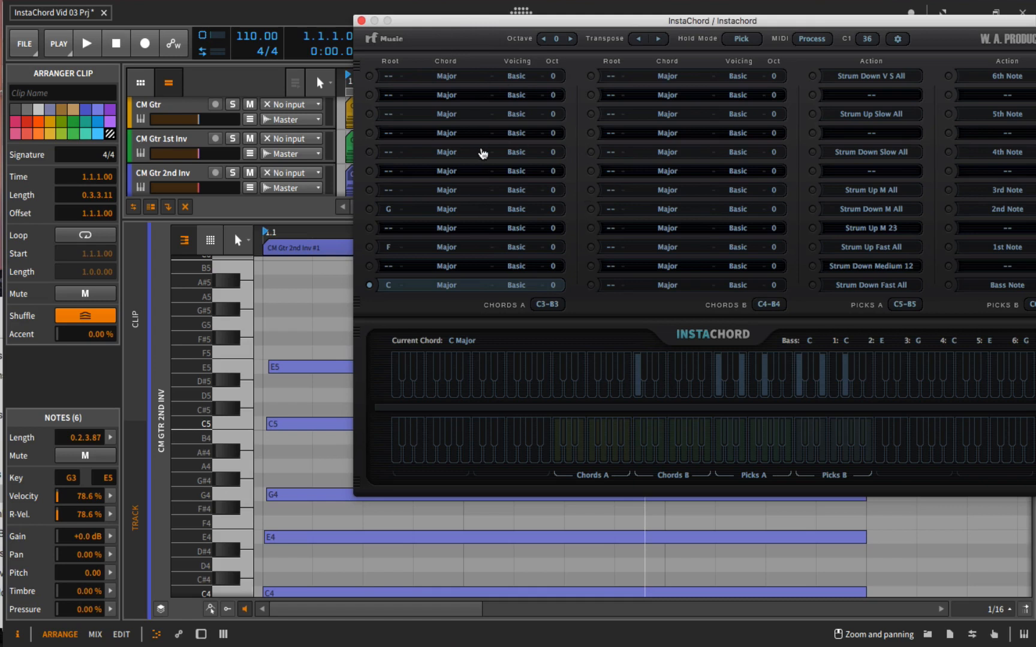
# Select the InstaChord track, reveal the whole plugin window, and audition the C Major chord with Basic voicing several times.
pyautogui.scroll(3, 254, 145)
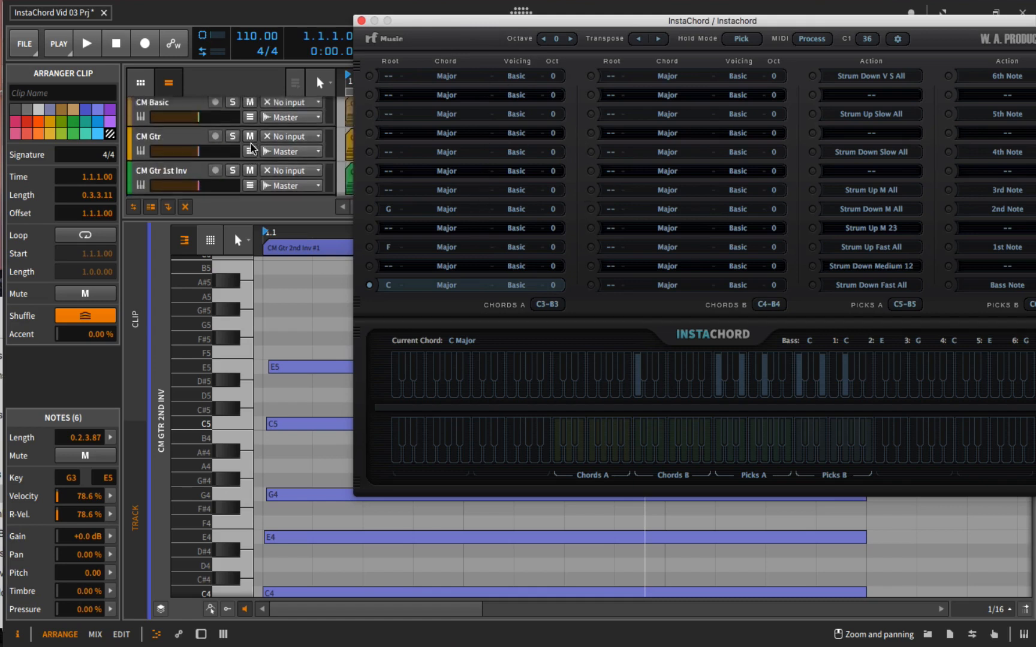
pyautogui.scroll(2, 251, 148)
pyautogui.click(190, 143)
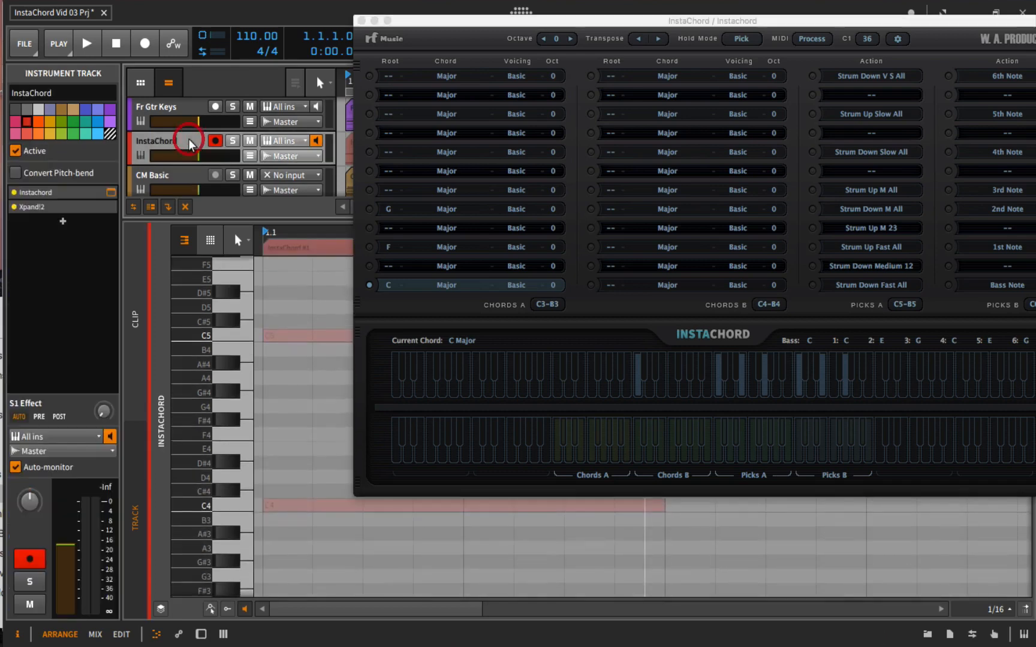
pyautogui.moveTo(557, 18); pyautogui.dragTo(221, 41)
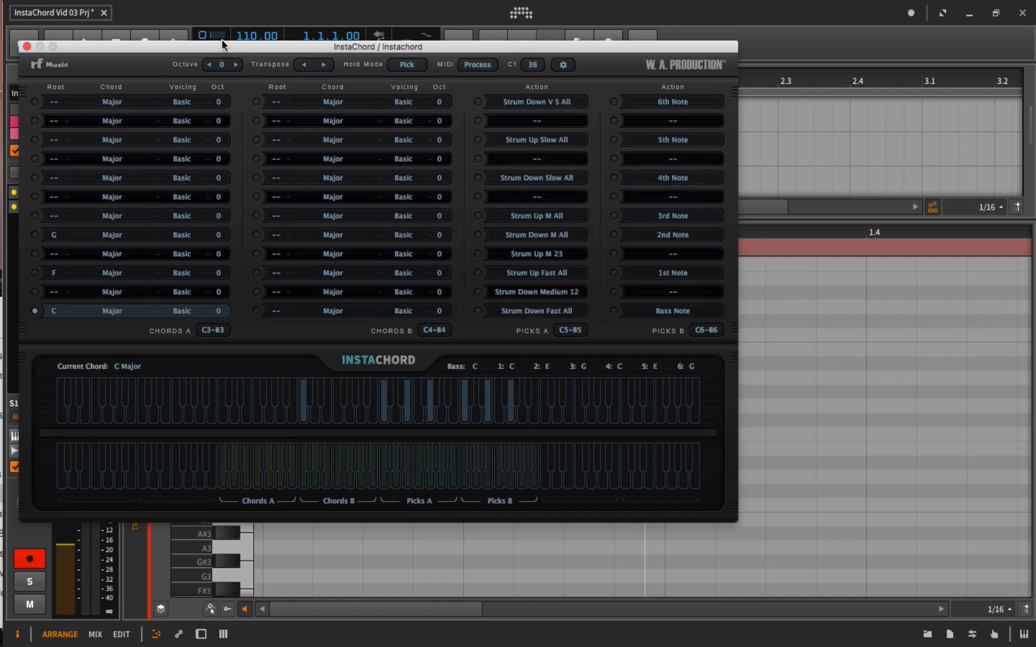
pyautogui.click(37, 311)
pyautogui.click(37, 311)
pyautogui.click(37, 311)
# Uncover the arranger and reopen the CM Basic clip to view its chord notes beside the InstaChord window.
pyautogui.click(198, 47)
pyautogui.moveTo(198, 46); pyautogui.dragTo(622, 184)
pyautogui.scroll(-5, 410, 136)
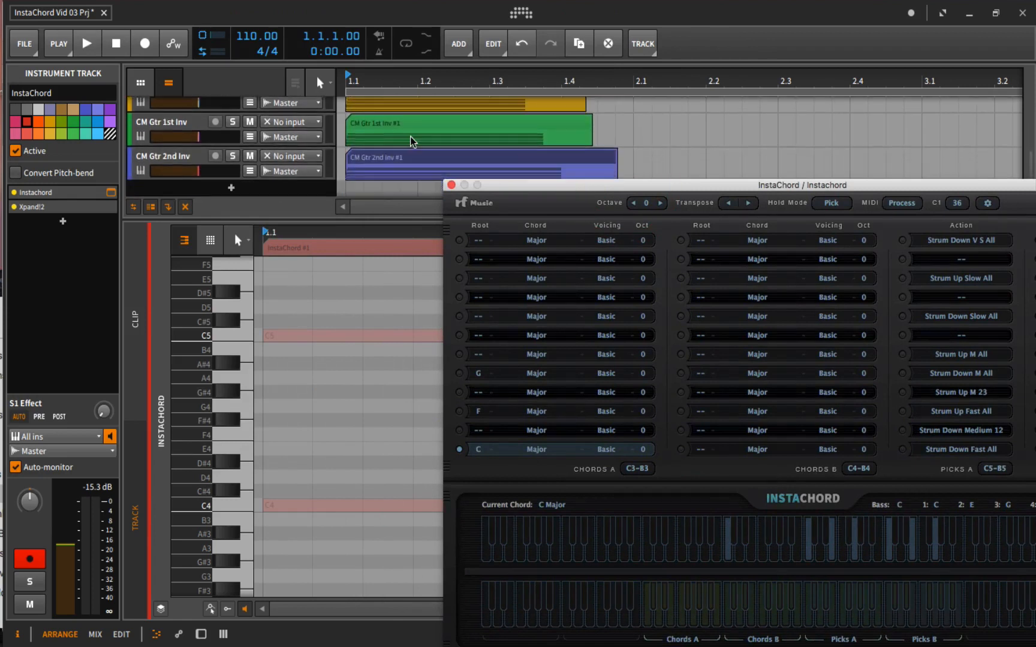
pyautogui.scroll(5, 410, 136)
pyautogui.click(396, 155)
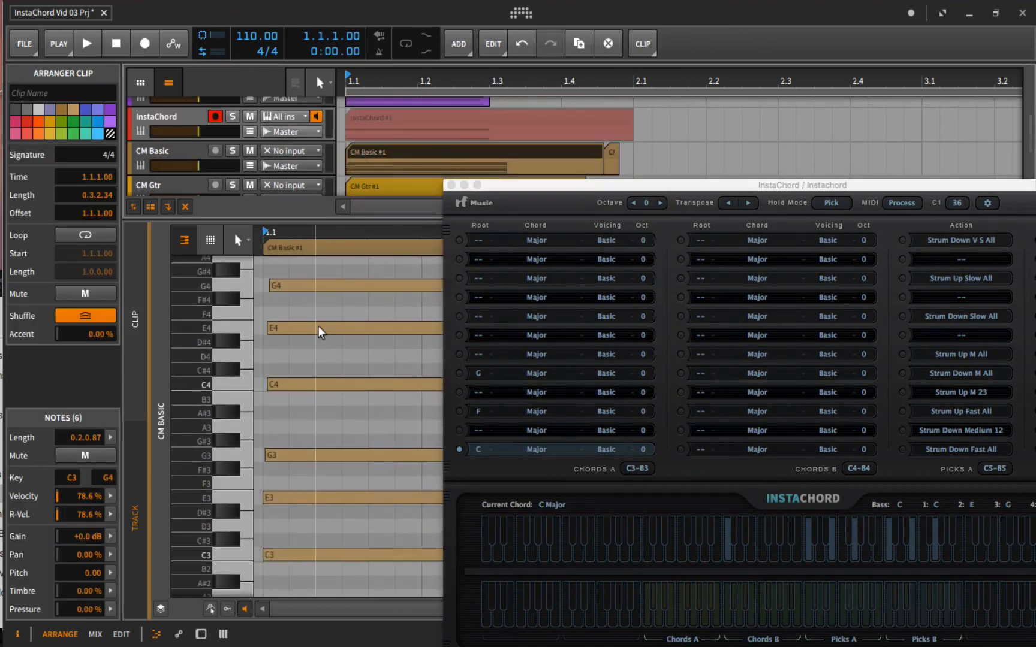
pyautogui.moveTo(718, 187); pyautogui.dragTo(571, 174)
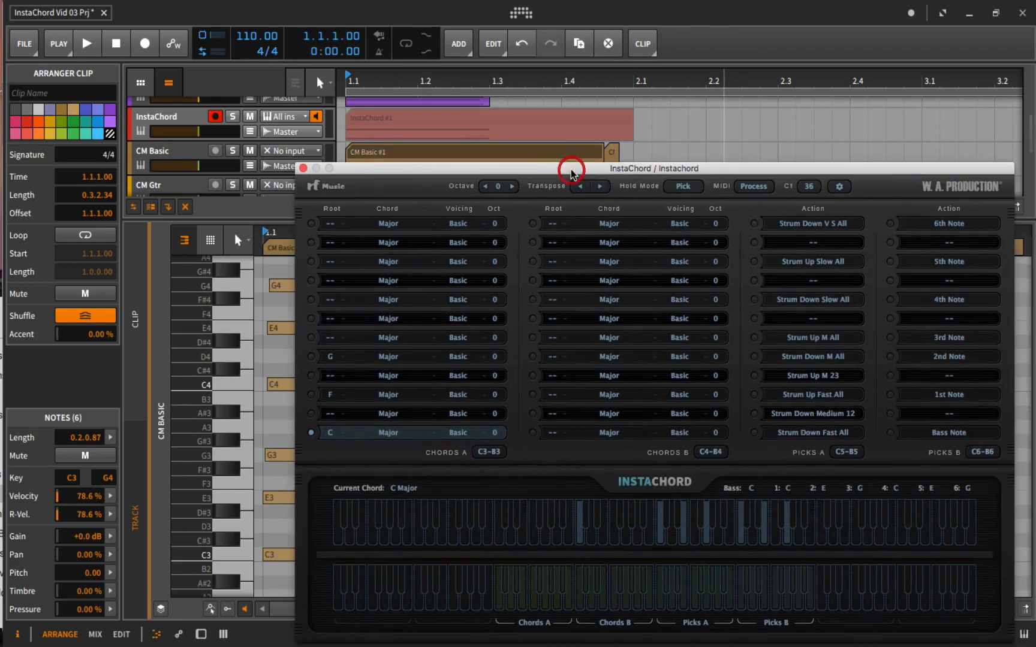